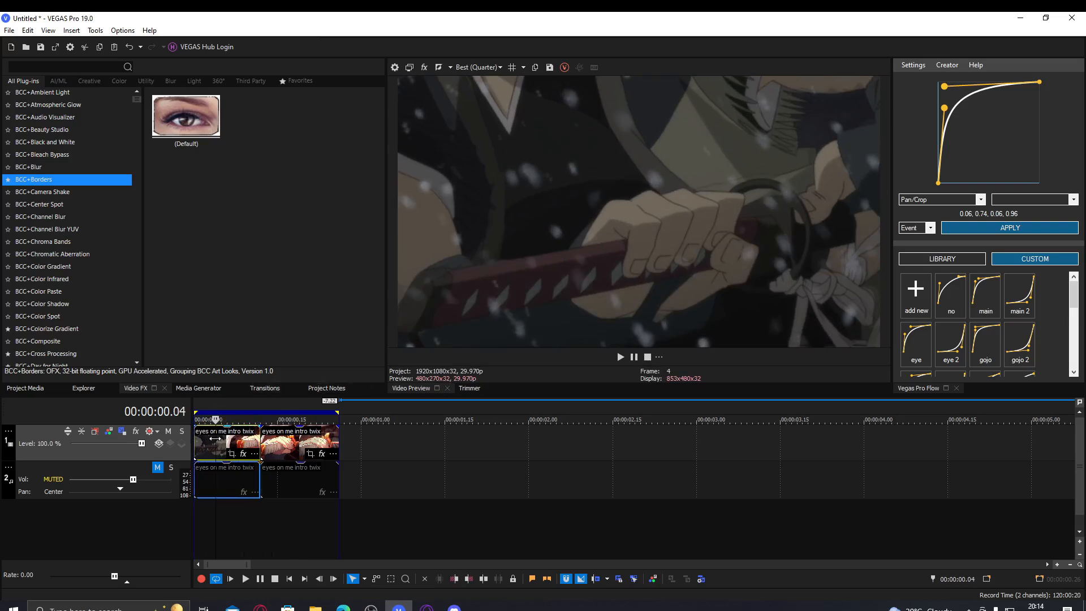
# Preview the first clip on the timeline and open its Pan/Crop settings at the clip's start.
pyautogui.press('space')
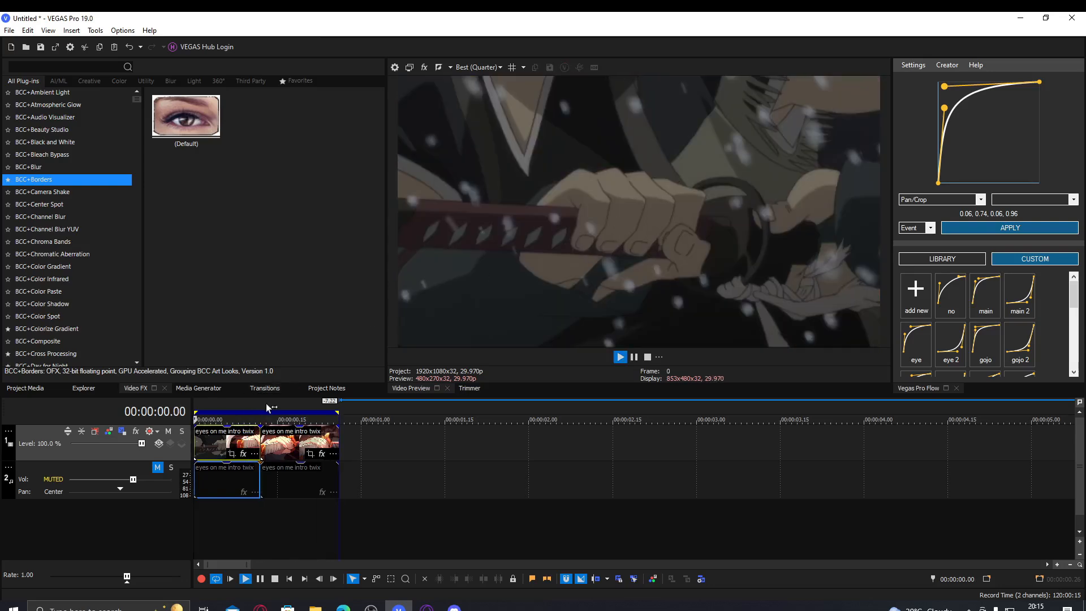
pyautogui.press('space')
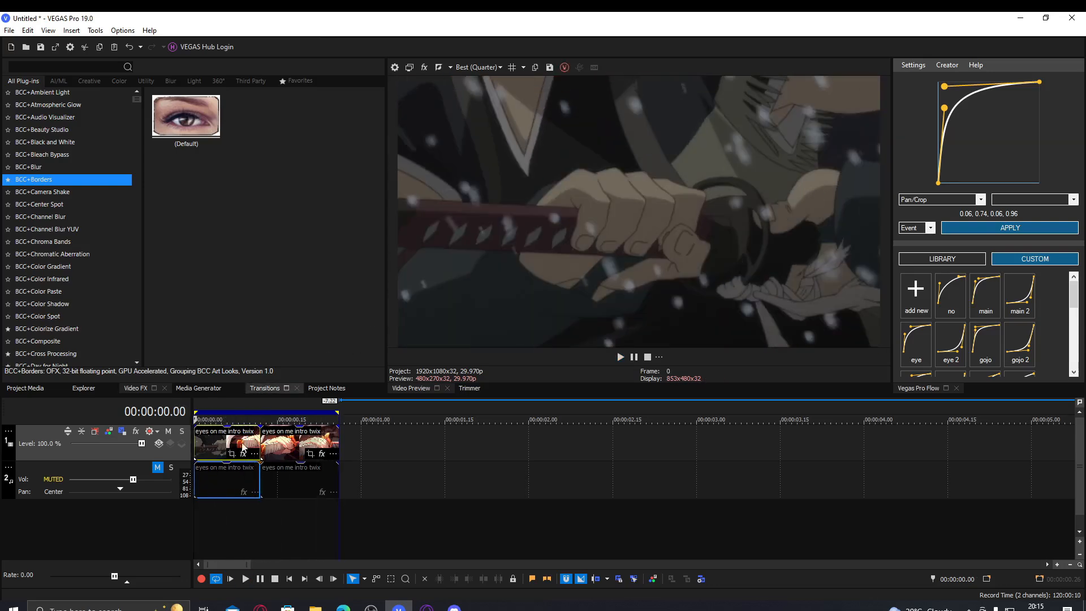
pyautogui.click(219, 445)
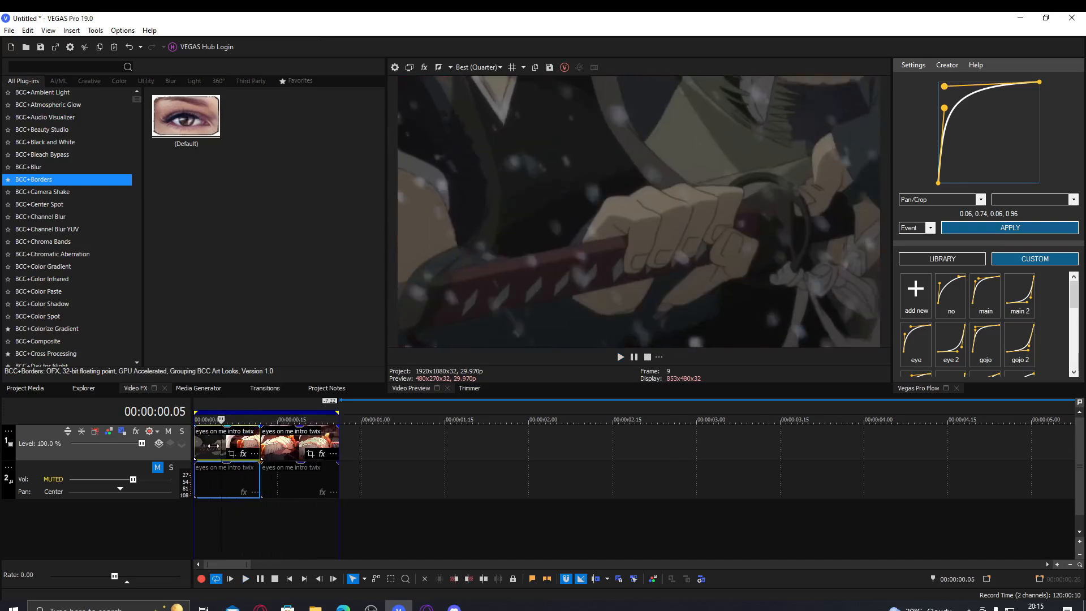
pyautogui.click(202, 440)
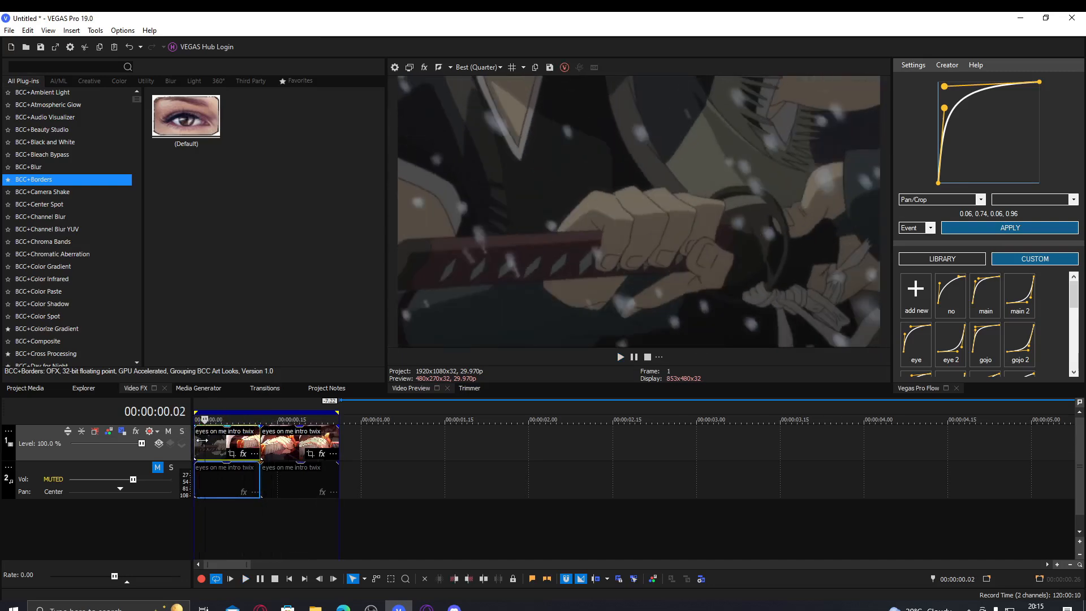
pyautogui.press('Home')
pyautogui.click(230, 455)
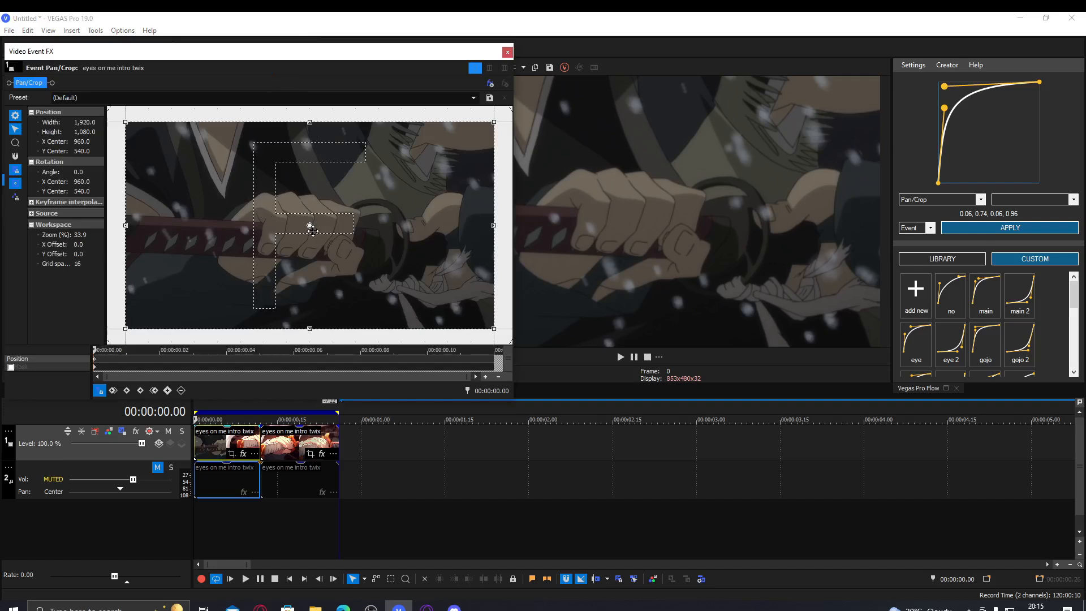
pyautogui.moveTo(204, 220); pyautogui.dragTo(291, 222)
pyautogui.moveTo(368, 47); pyautogui.dragTo(233, 17)
pyautogui.moveTo(221, 228); pyautogui.dragTo(264, 253)
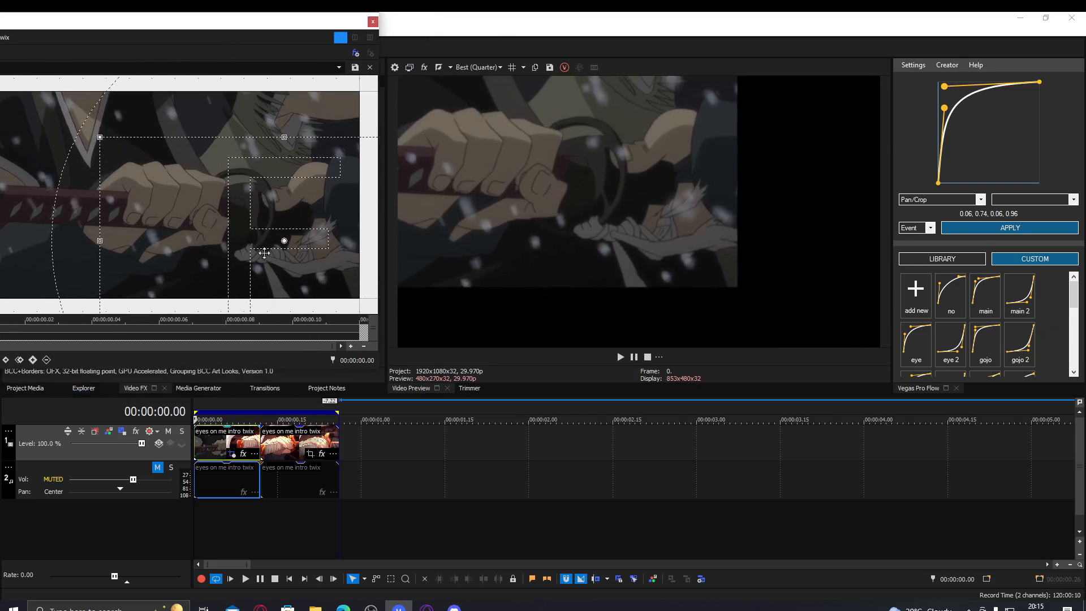
pyautogui.rightClick(148, 214)
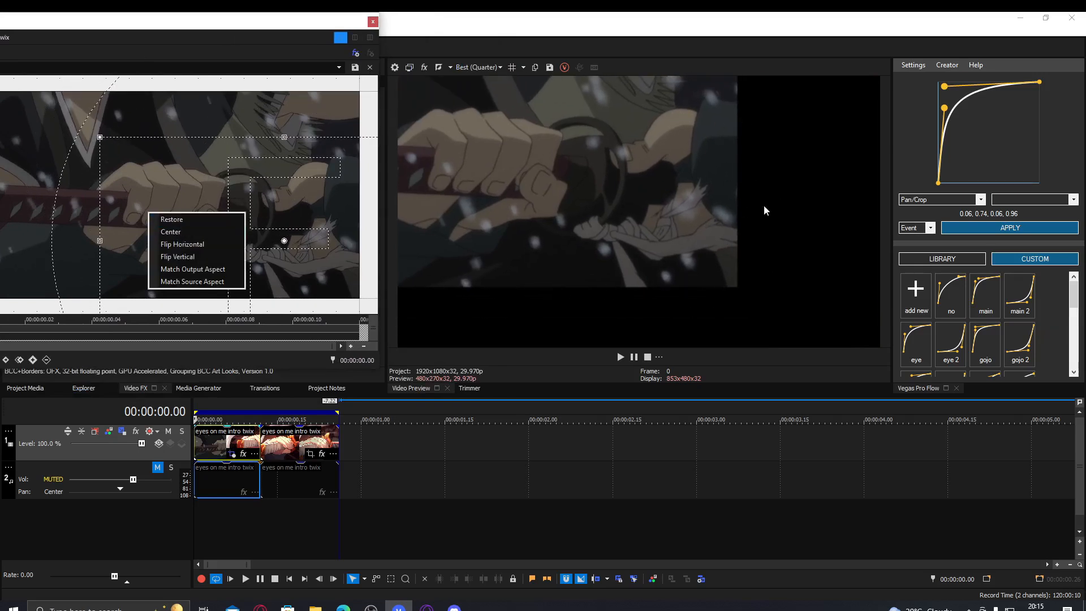
pyautogui.click(172, 219)
pyautogui.moveTo(262, 27); pyautogui.dragTo(411, 115)
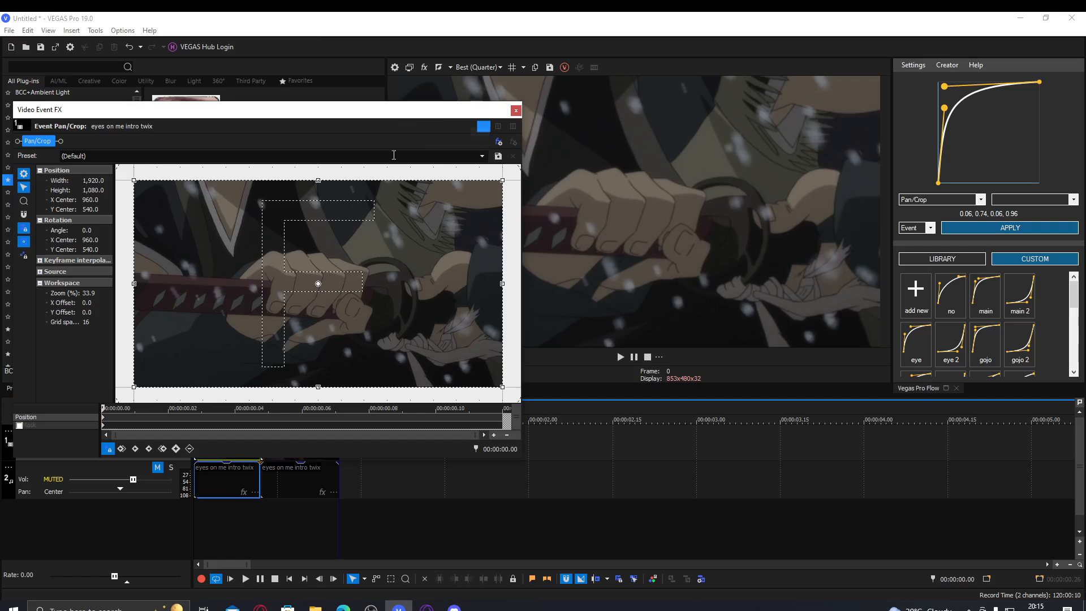
# Scrub through the first clip's motion and shrink its opening crop to about 1,470 × 827, centred near X 877.5, Y 525.3.
pyautogui.click(364, 420)
pyautogui.click(389, 419)
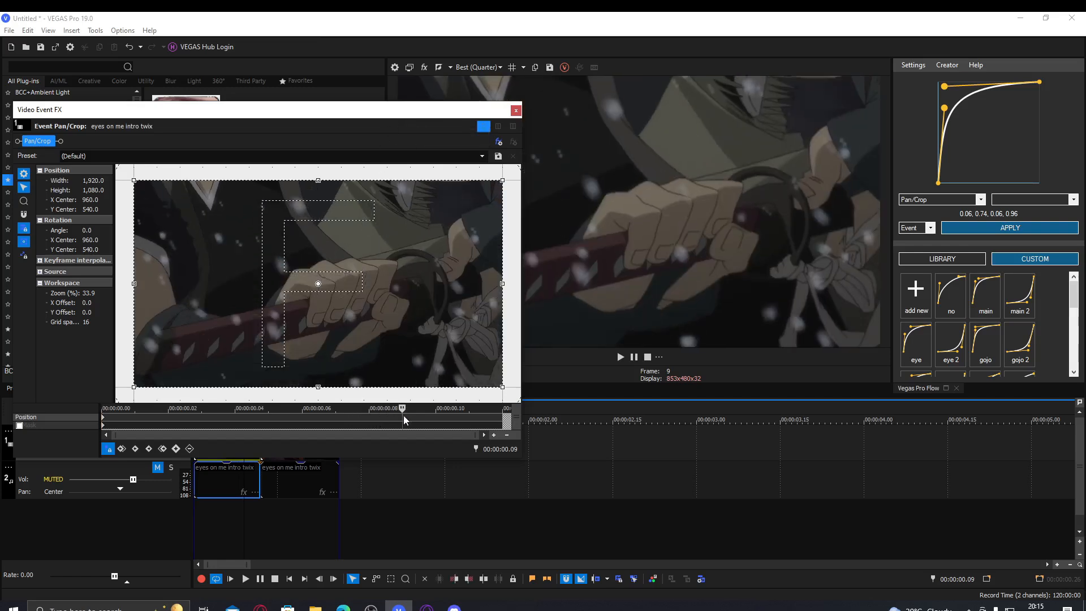
pyautogui.click(421, 418)
pyautogui.click(402, 417)
pyautogui.click(108, 424)
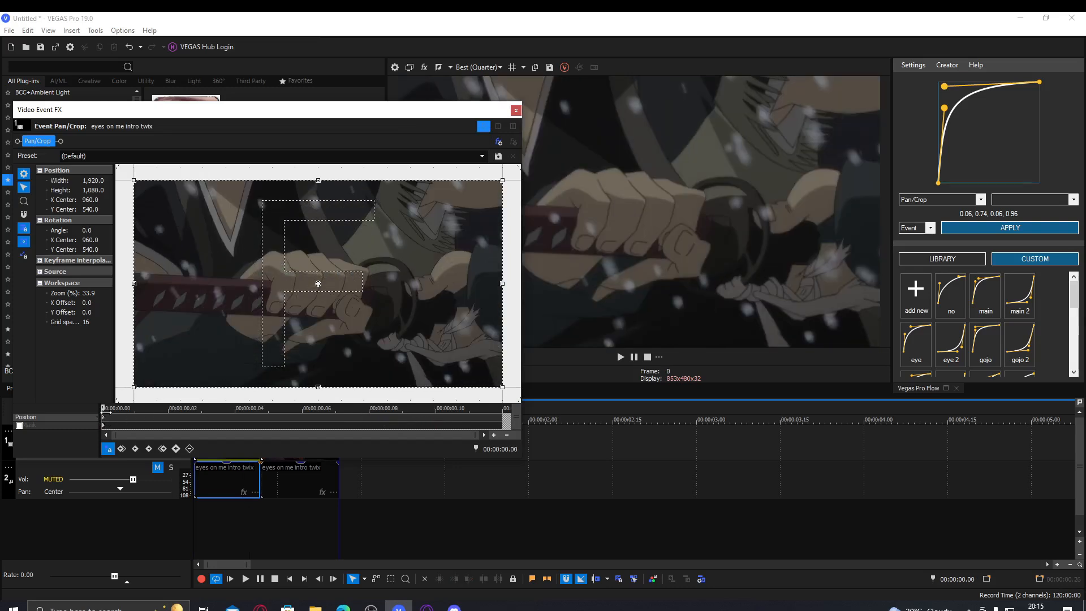
pyautogui.click(319, 389)
pyautogui.moveTo(319, 389); pyautogui.dragTo(326, 365)
pyautogui.moveTo(342, 316); pyautogui.dragTo(320, 310)
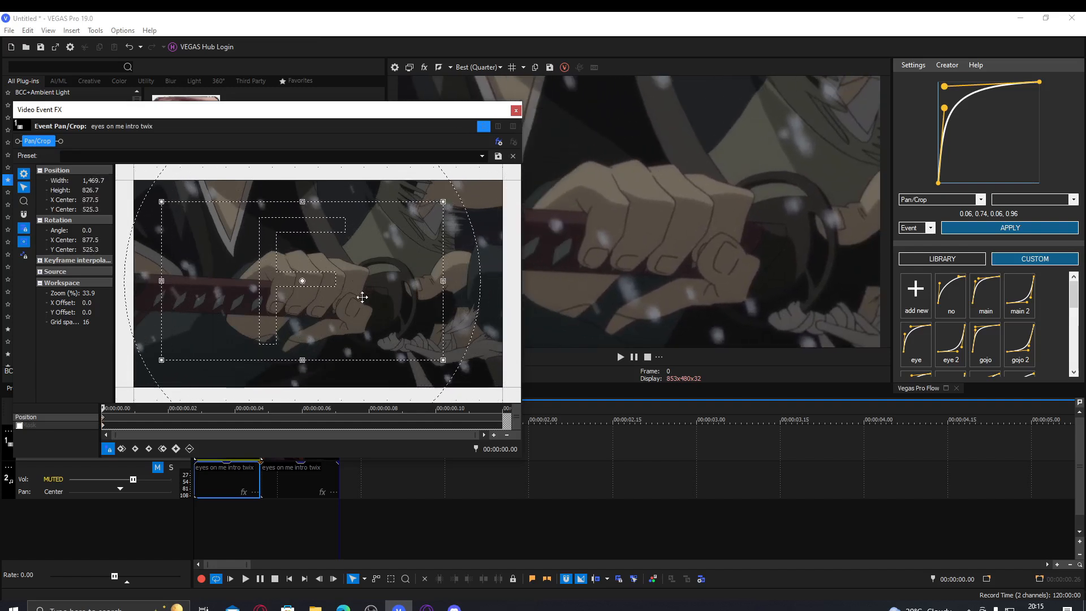
# Narrow and reposition the Video Event FX window and the preview pane so both fit side by side.
pyautogui.moveTo(521, 158); pyautogui.dragTo(408, 157)
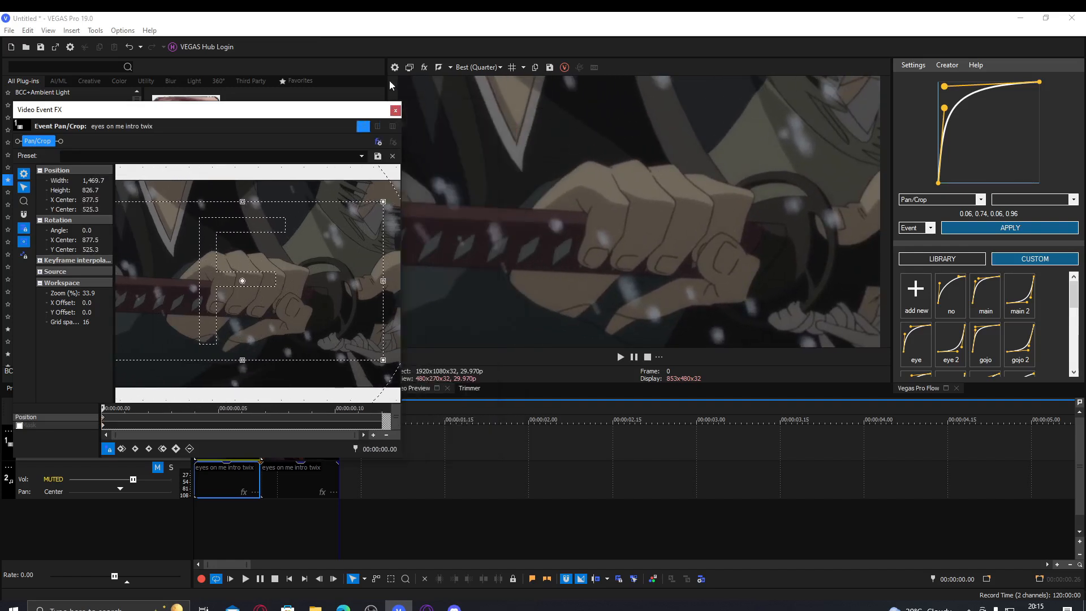
pyautogui.moveTo(391, 85); pyautogui.dragTo(429, 85)
pyautogui.moveTo(323, 103); pyautogui.dragTo(329, 64)
pyautogui.scroll(2, 122, 205)
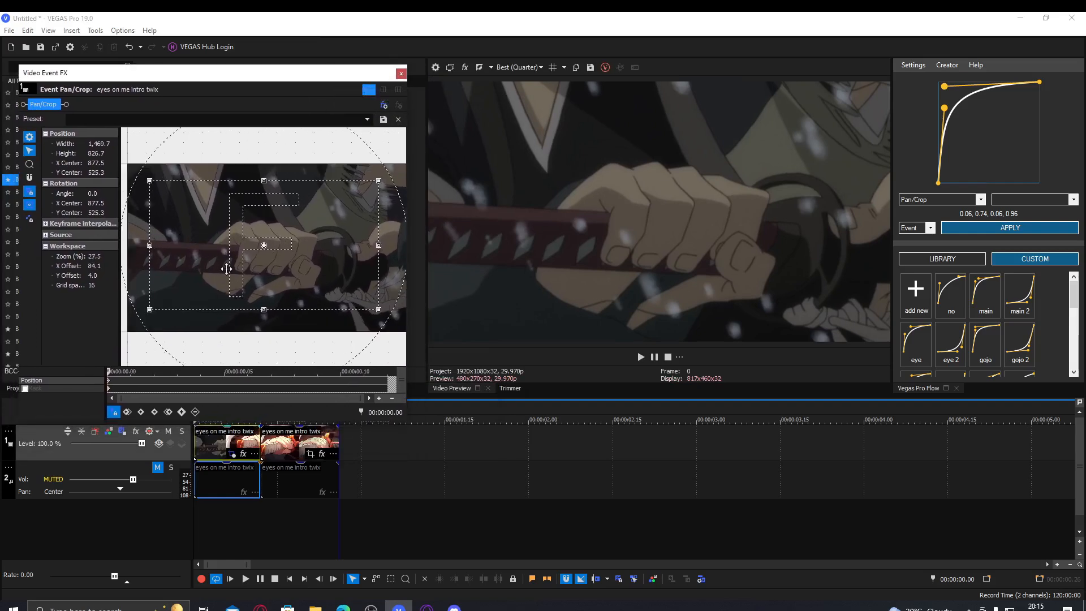
# Shift the first clip's opening crop towards the sword handle and shrink it to about 1,328 × 747.
pyautogui.click(251, 373)
pyautogui.moveTo(306, 215); pyautogui.dragTo(311, 213)
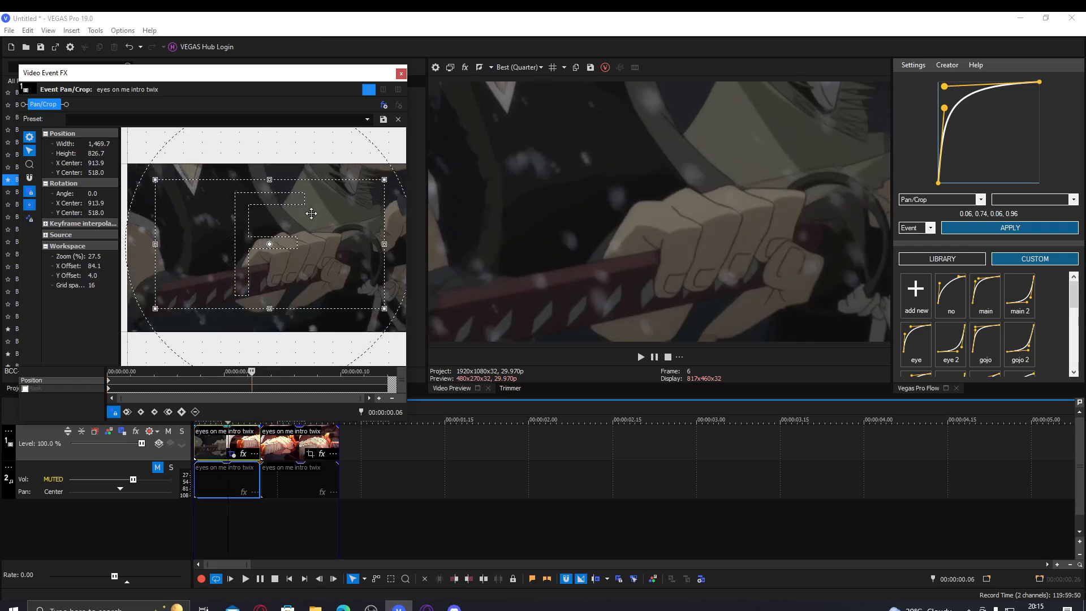
pyautogui.moveTo(303, 383); pyautogui.dragTo(338, 381)
pyautogui.click(111, 383)
pyautogui.moveTo(287, 266); pyautogui.dragTo(263, 268)
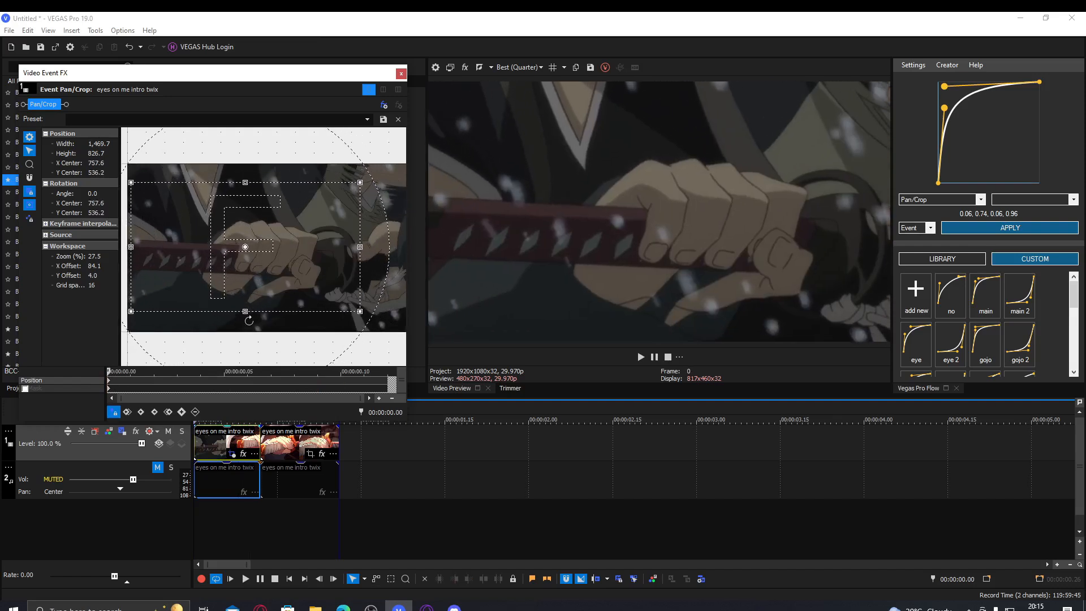
pyautogui.moveTo(247, 313)
pyautogui.mouseDown()
pyautogui.moveTo(267, 288)
pyautogui.moveTo(258, 311)
pyautogui.mouseUp()
# Add a position keyframe at frame 9 with the crop centred at about X 1,213.7, Y 506.5.
pyautogui.moveTo(291, 384); pyautogui.dragTo(318, 384)
pyautogui.moveTo(269, 260); pyautogui.dragTo(311, 265)
pyautogui.click(340, 384)
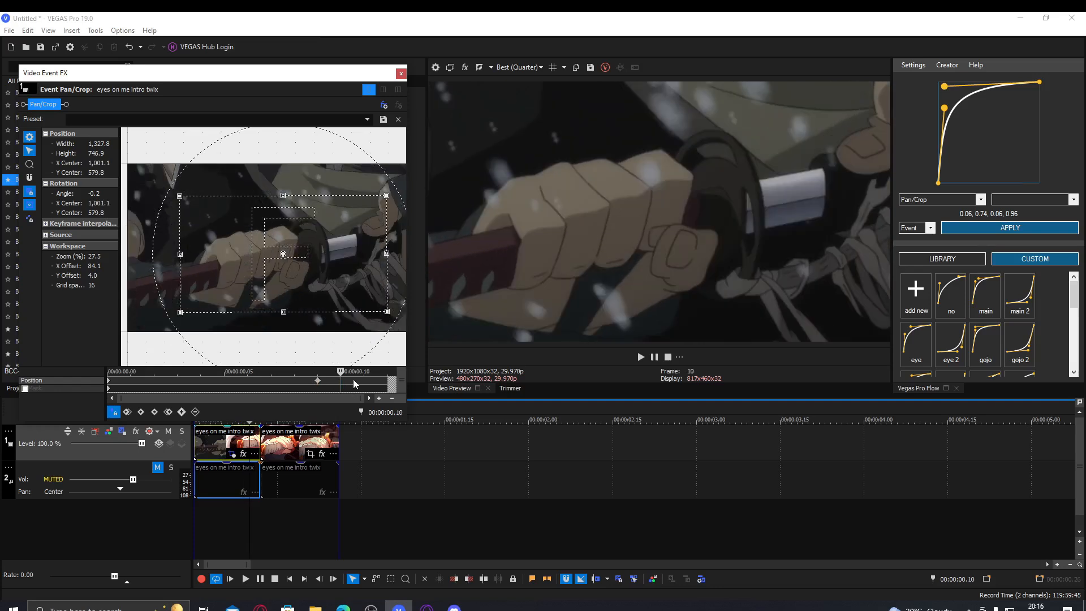
pyautogui.click(317, 383)
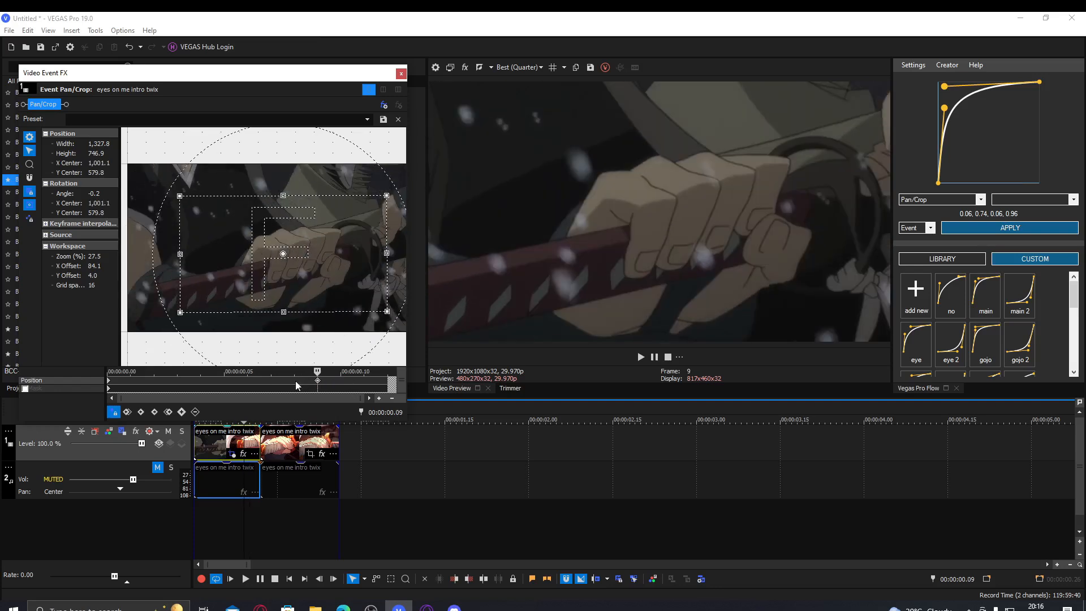
pyautogui.moveTo(332, 260)
pyautogui.mouseDown()
pyautogui.moveTo(351, 253)
pyautogui.moveTo(332, 247)
pyautogui.mouseUp()
pyautogui.scroll(-3, 344, 141)
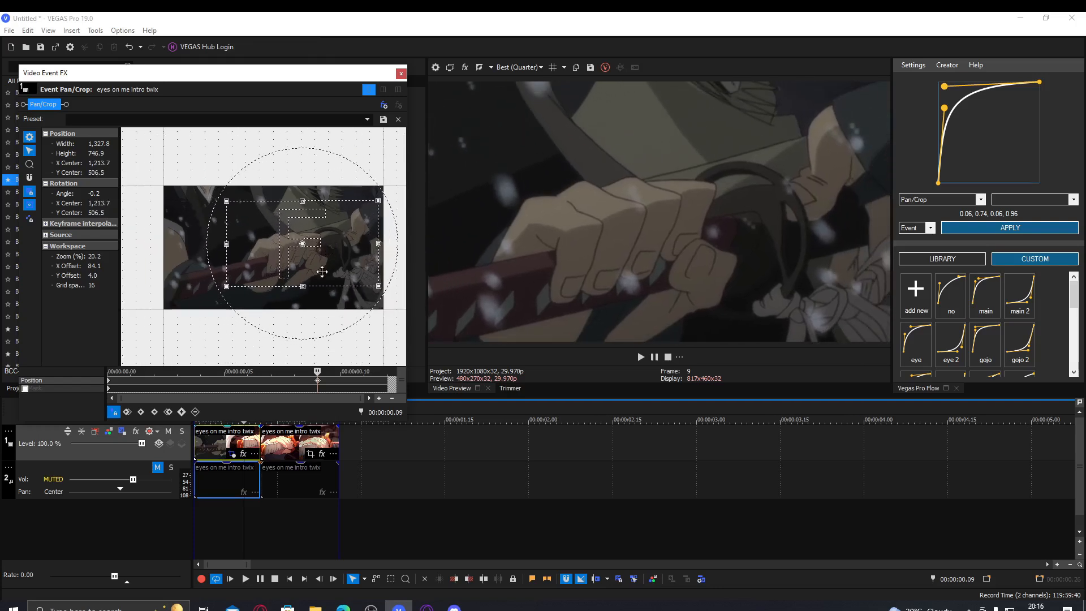
# Add crop keyframes at frames 10 and 11, moving the crop centre to about X 674.7, Y 640.0 at frame 11.
pyautogui.click(344, 385)
pyautogui.moveTo(337, 259); pyautogui.dragTo(269, 250)
pyautogui.click(365, 386)
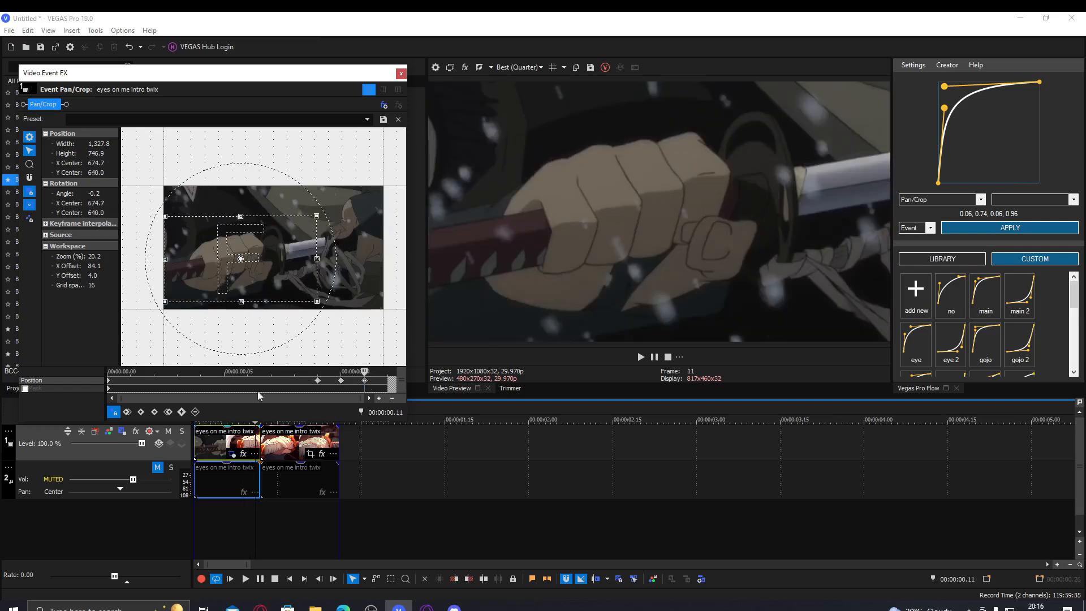
pyautogui.click(389, 383)
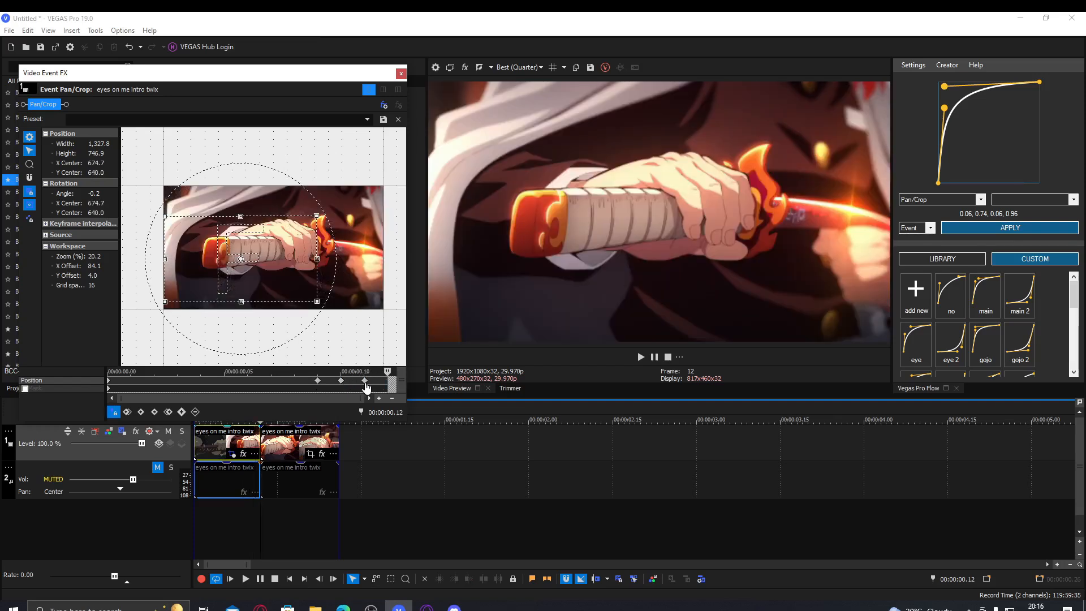
pyautogui.click(365, 382)
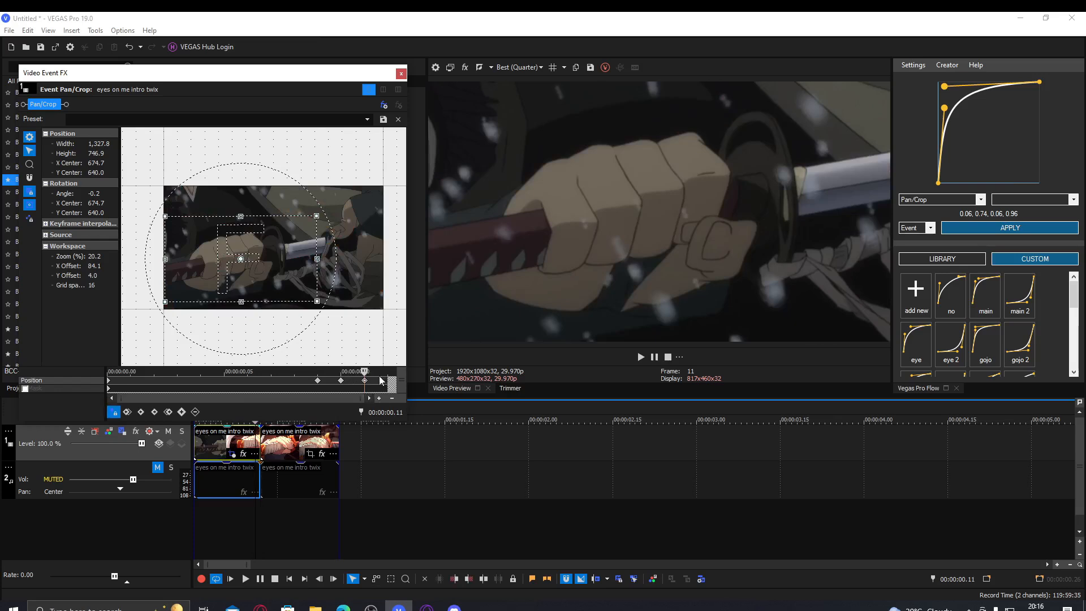
# Check the first clip's crop keyframes from the opening frame to frame 9 and close its Pan/Crop settings.
pyautogui.click(216, 445)
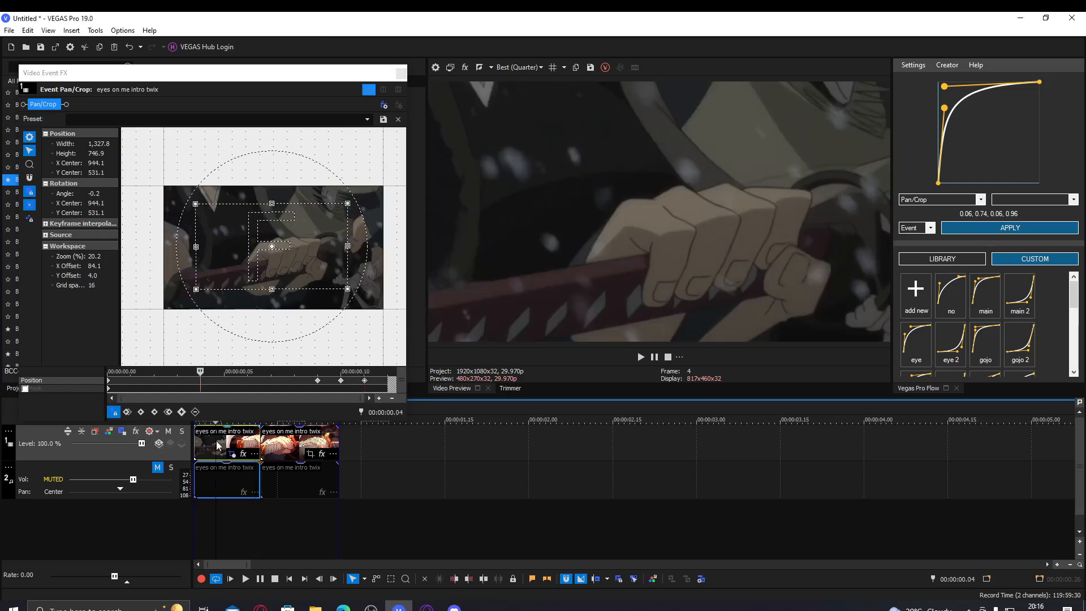
pyautogui.click(401, 74)
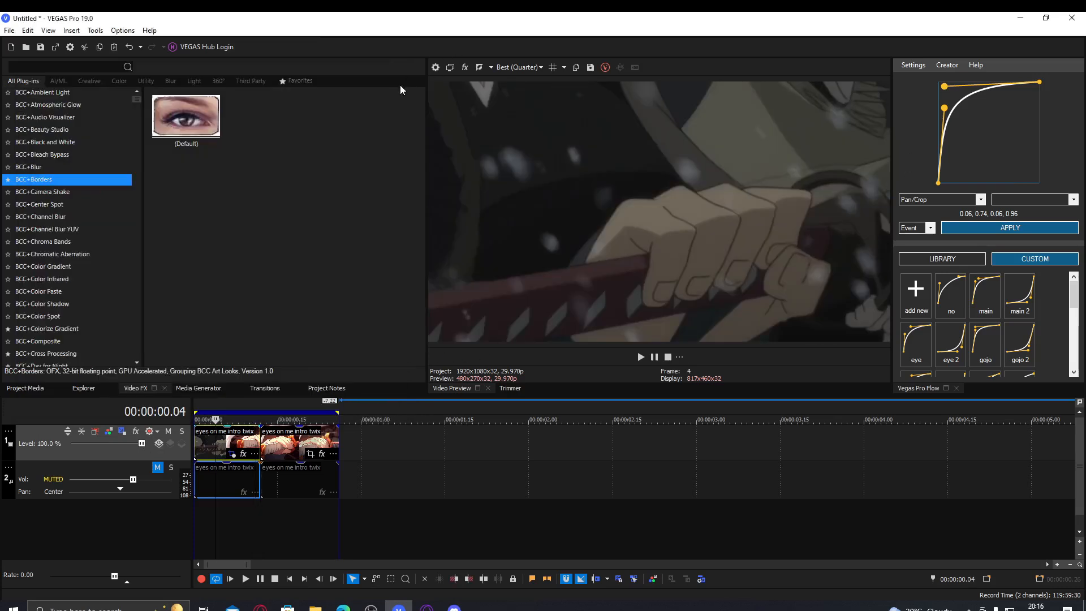
pyautogui.click(232, 454)
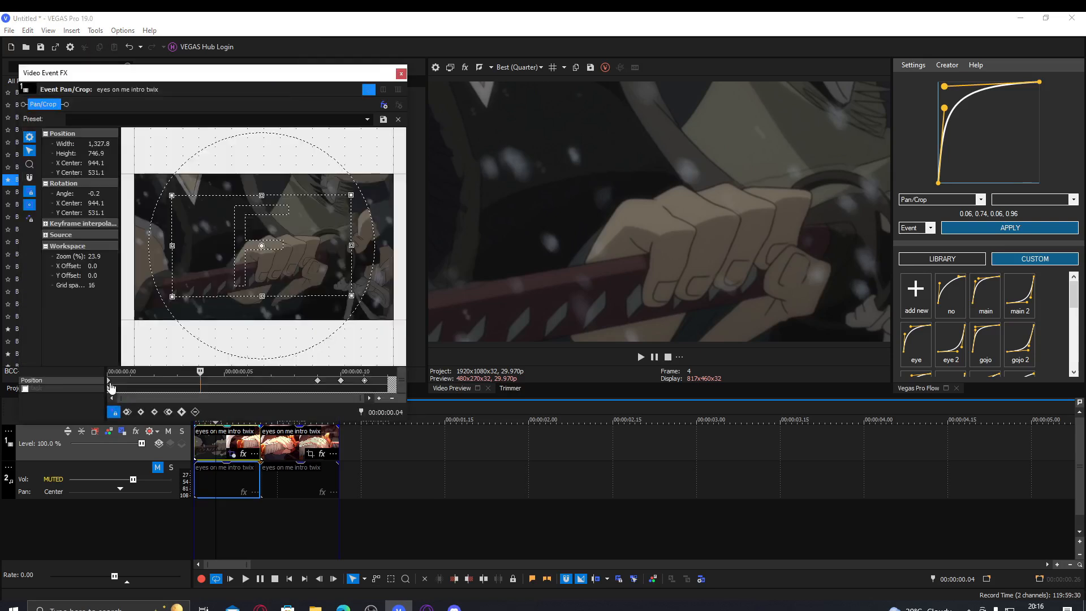
pyautogui.click(112, 385)
pyautogui.click(316, 384)
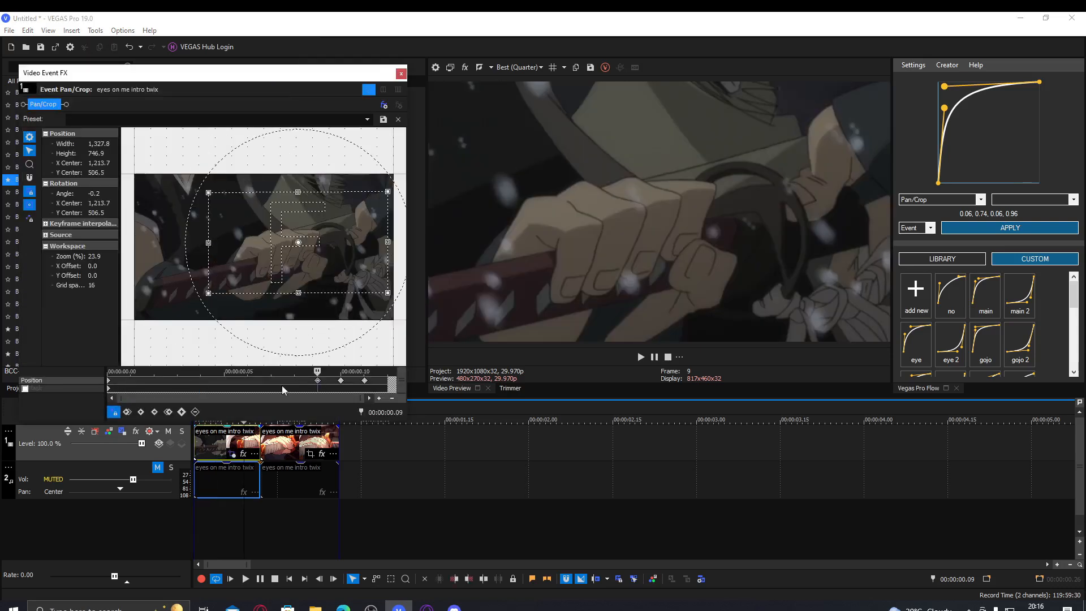
pyautogui.click(401, 74)
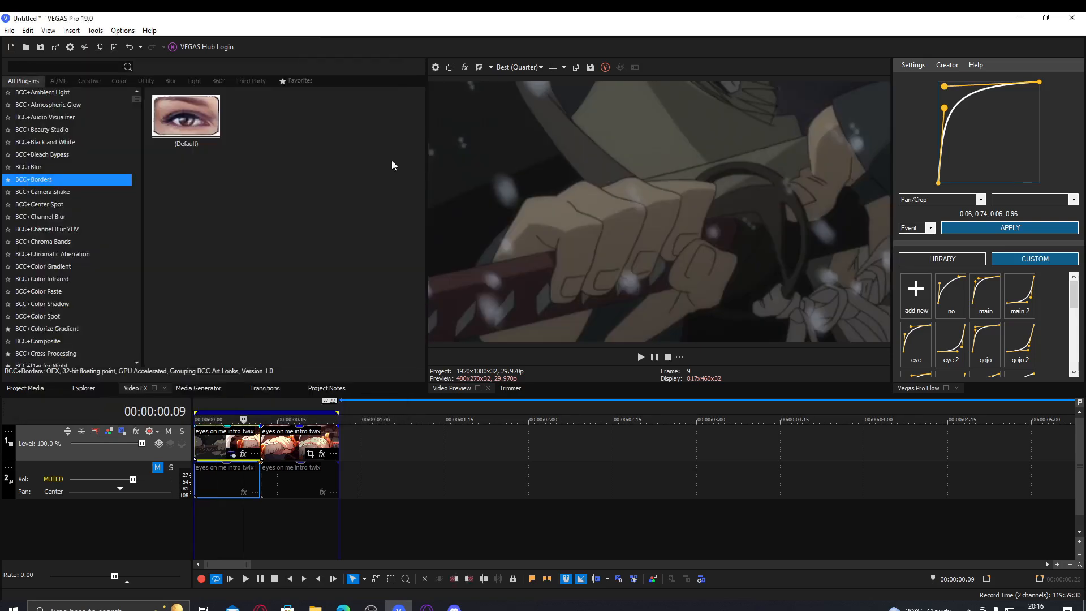
# Reshape the easing curve to 0.06, 0.93, 0.22, 0.96 and apply it to the first clip's Pan/Crop.
pyautogui.click(222, 435)
pyautogui.click(972, 200)
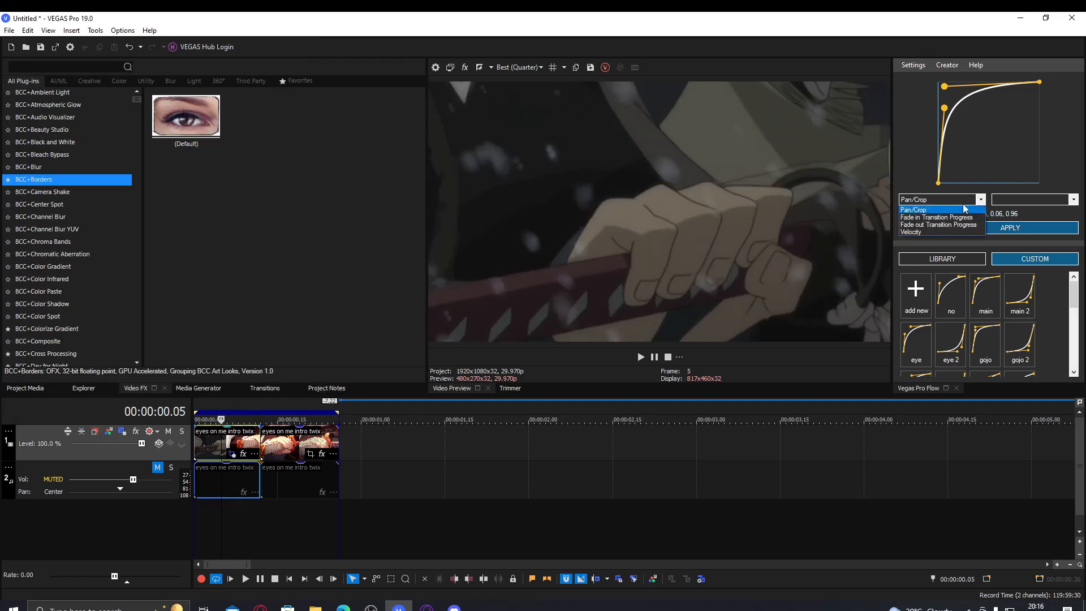
pyautogui.click(966, 207)
pyautogui.moveTo(945, 108); pyautogui.dragTo(962, 90)
pyautogui.click(971, 227)
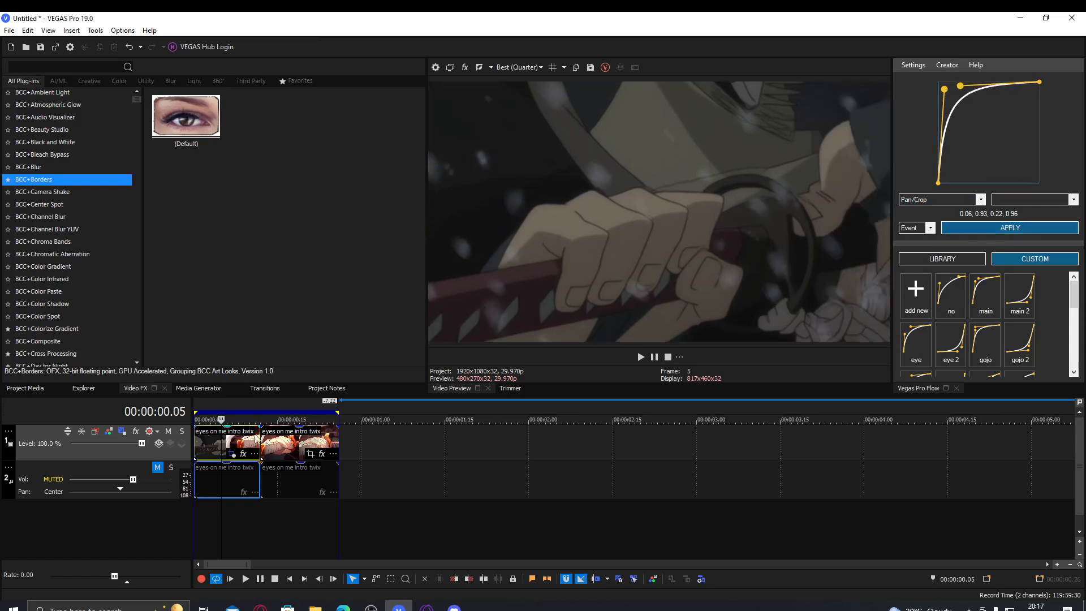
# Play the first clip within its own loop region and extend the region over both clips.
pyautogui.doubleClick(256, 438)
pyautogui.press('space')
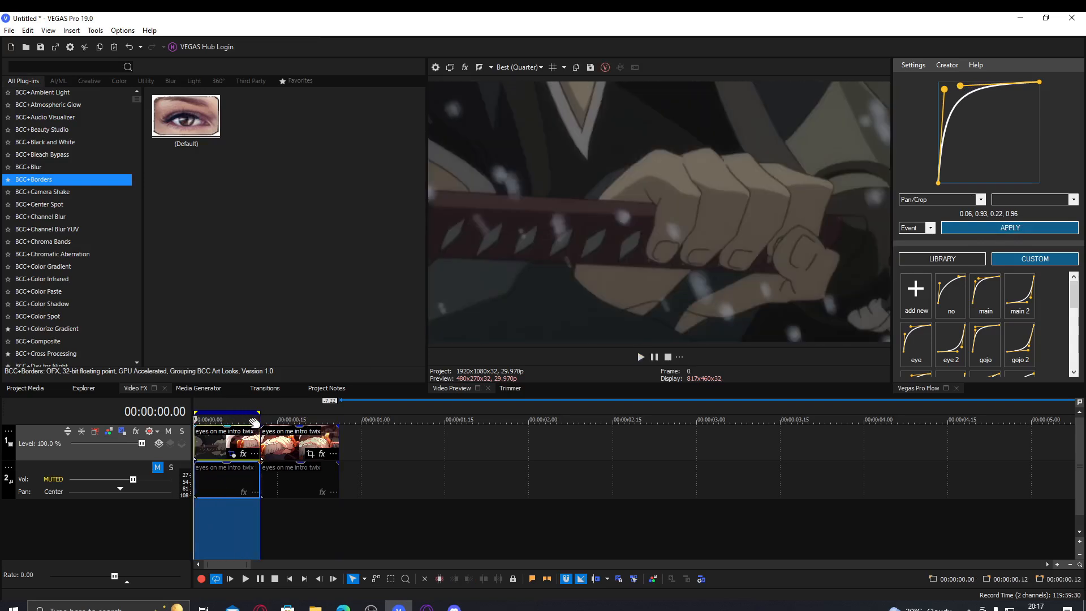
pyautogui.moveTo(256, 413); pyautogui.dragTo(338, 413)
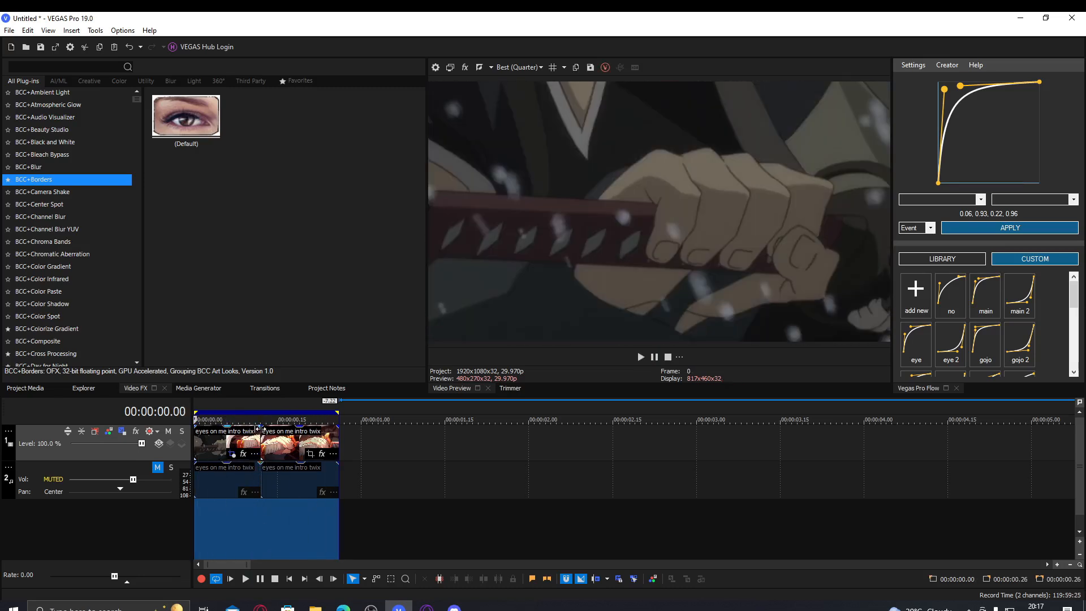
# Open the second clip's Pan/Crop settings and shrink its opening crop to about 1,130 × 636.
pyautogui.click(298, 461)
pyautogui.click(310, 455)
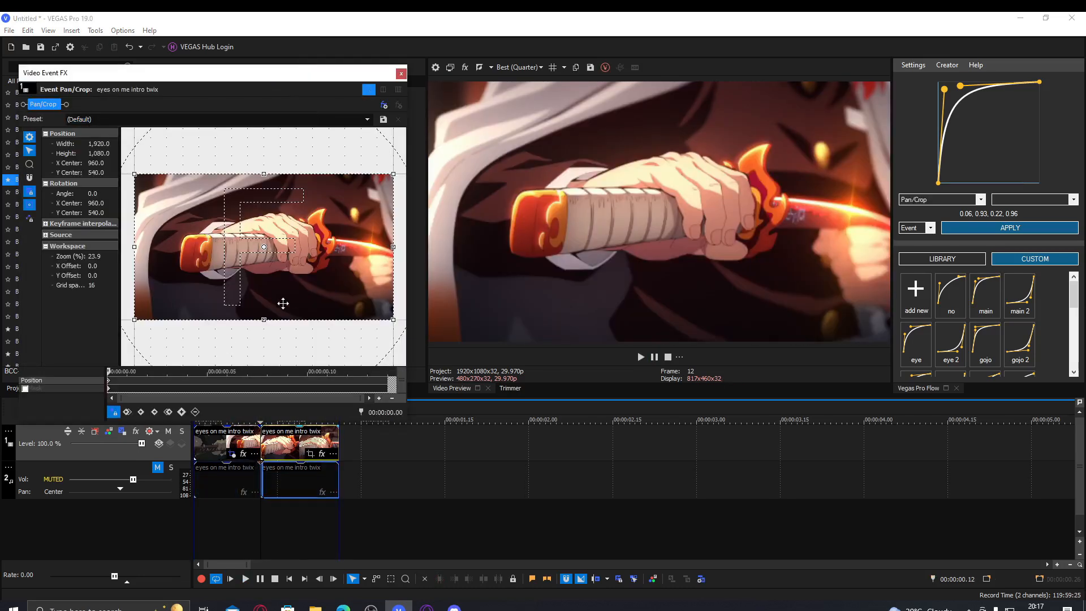
pyautogui.moveTo(282, 315); pyautogui.dragTo(281, 288)
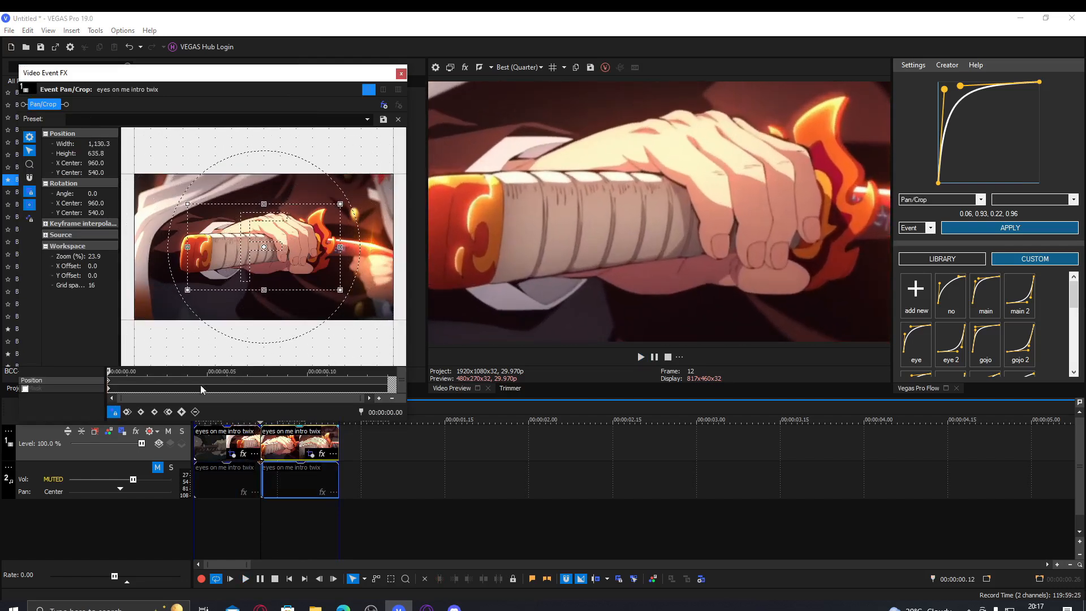
# Review the second clip's motion and set its opening crop to about 668 × 376, centred near X 1,546.7, Y 695.0.
pyautogui.moveTo(143, 387); pyautogui.dragTo(244, 378)
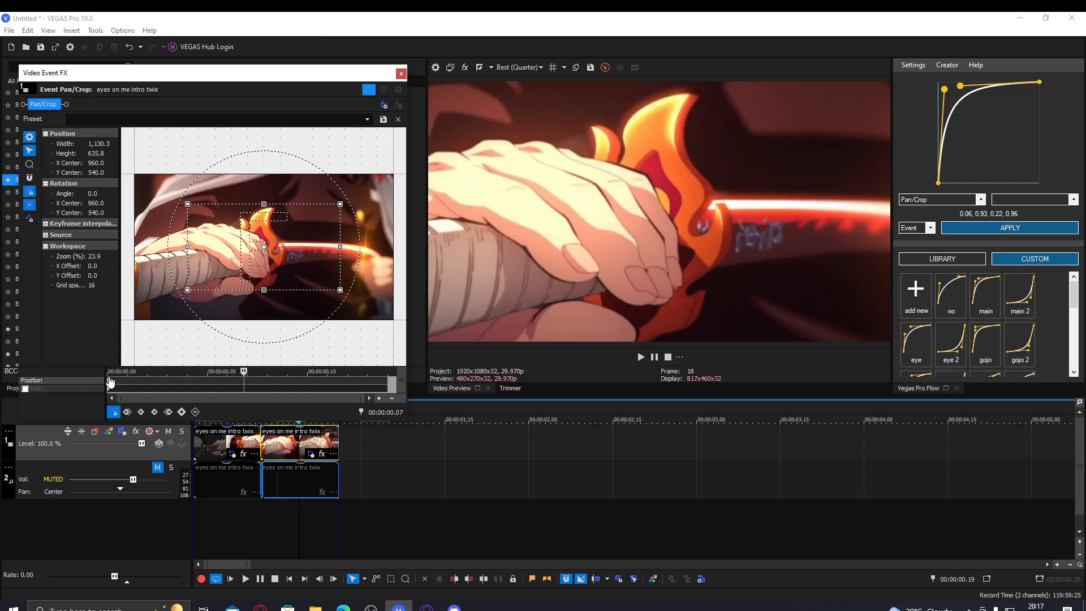
pyautogui.click(110, 382)
pyautogui.click(334, 384)
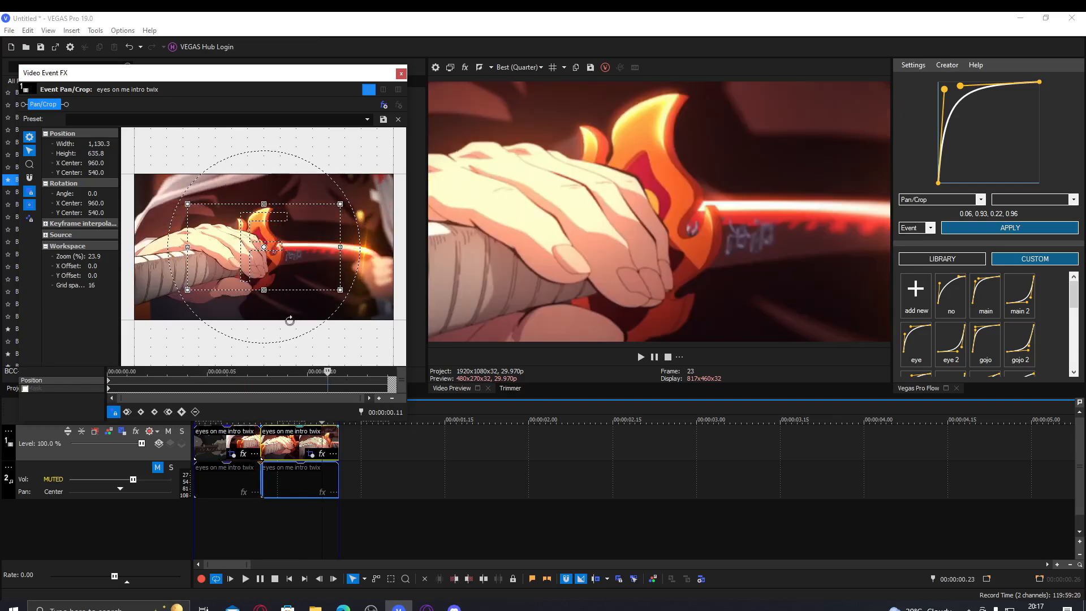
pyautogui.click(109, 383)
pyautogui.moveTo(283, 284); pyautogui.dragTo(352, 282)
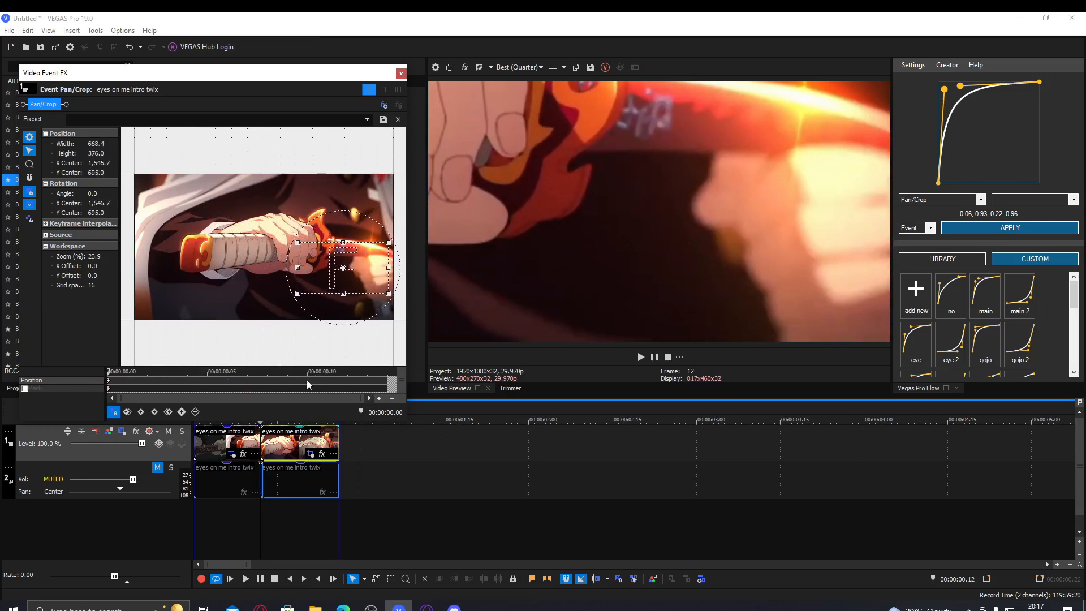
# Centre the second clip's opening crop at X 1,580.2, Y 636.4 and restore the full frame at a keyframe 13 frames in.
pyautogui.moveTo(363, 279); pyautogui.dragTo(370, 272)
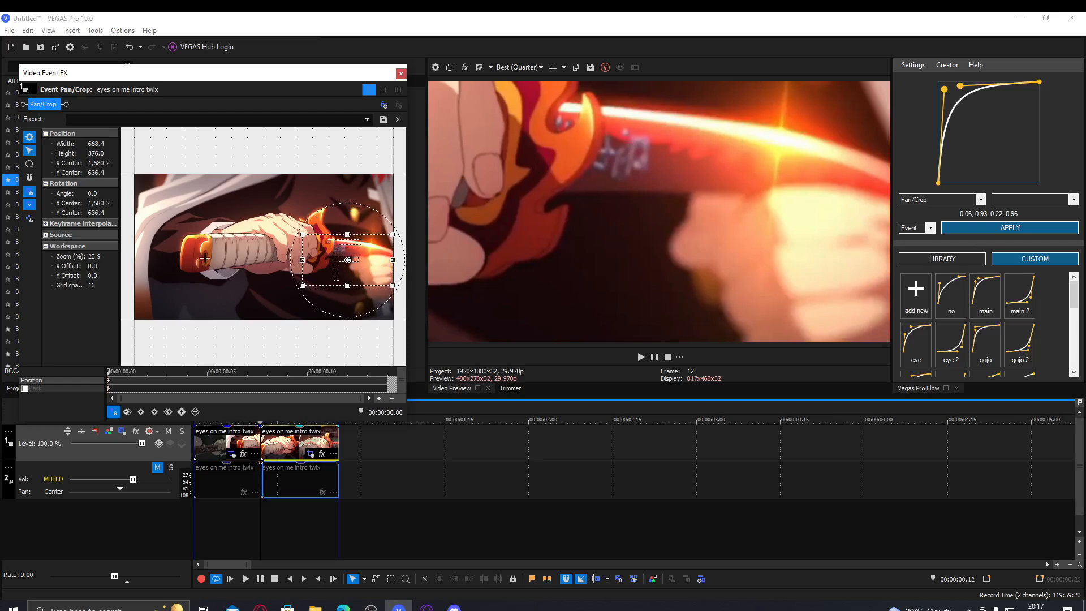
pyautogui.click(367, 384)
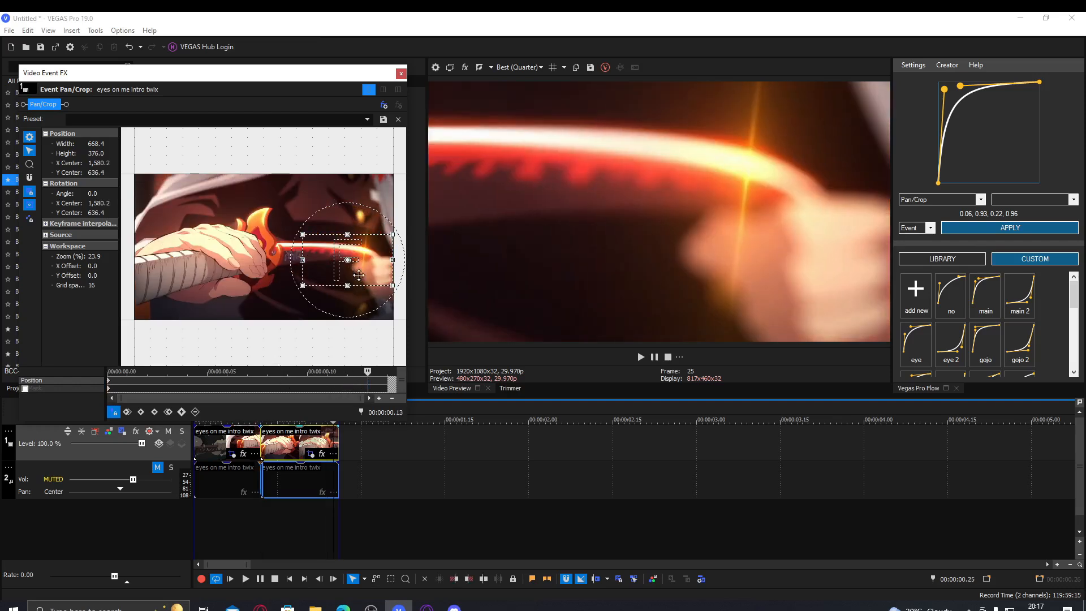
pyautogui.rightClick(364, 273)
pyautogui.click(387, 280)
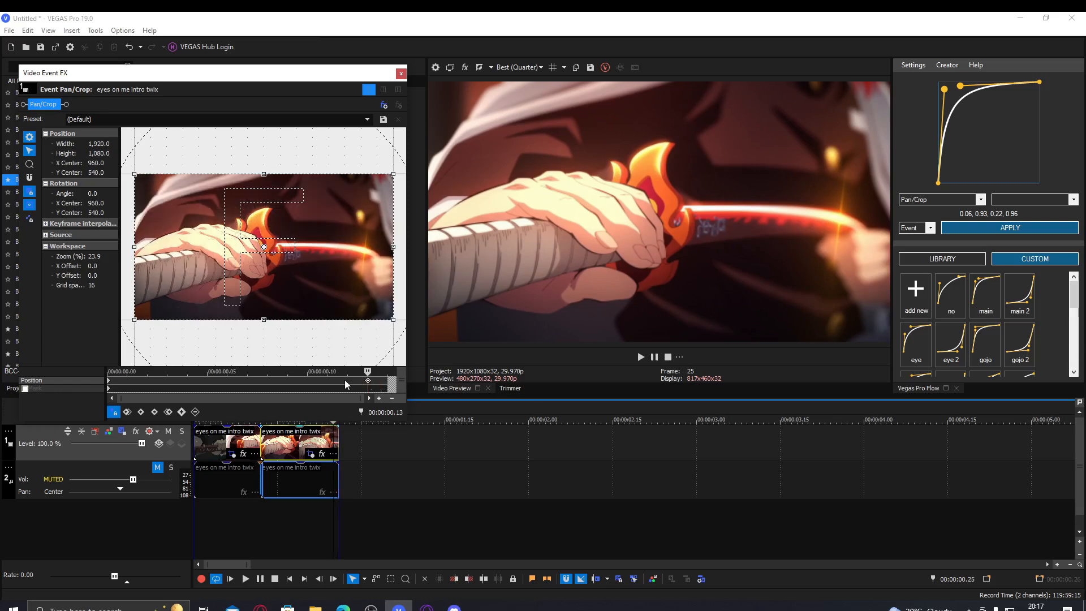
# Shrink the second clip's end crop to about 1,607 × 904, centred near X 813.3, Y 615.4, and apply the easing curve to its Pan/Crop.
pyautogui.moveTo(300, 319)
pyautogui.mouseDown()
pyautogui.moveTo(305, 284)
pyautogui.moveTo(295, 310)
pyautogui.moveTo(293, 301)
pyautogui.mouseUp()
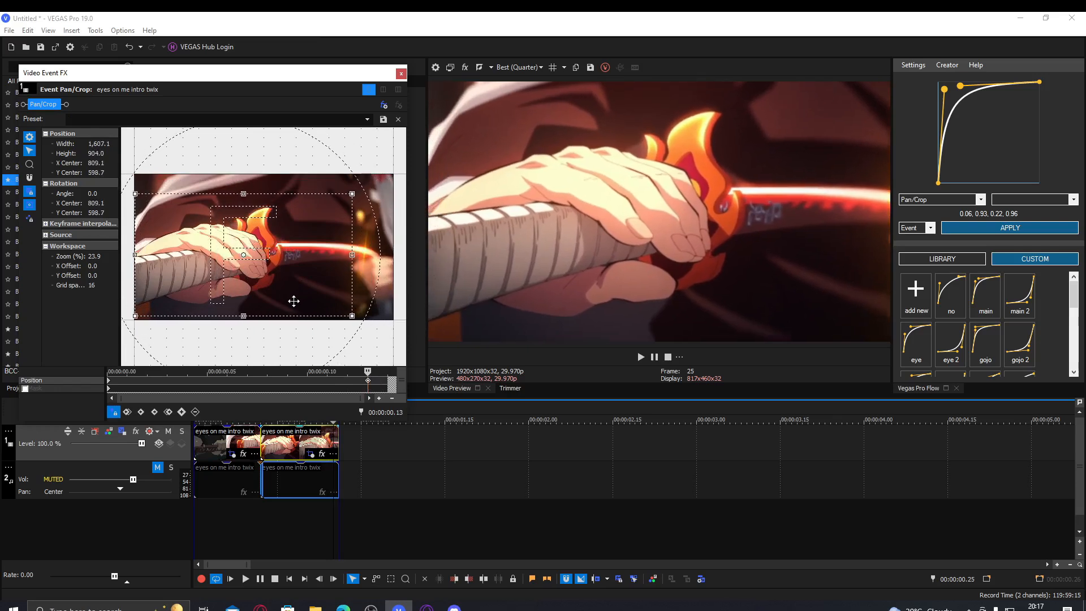
pyautogui.moveTo(265, 251); pyautogui.dragTo(266, 253)
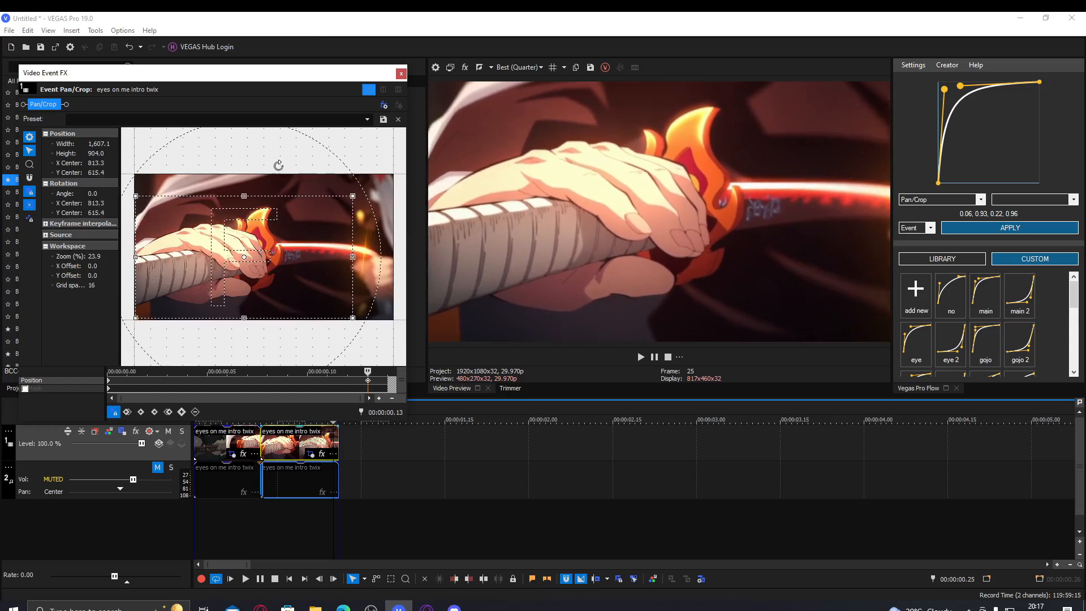
pyautogui.click(401, 74)
pyautogui.click(300, 442)
pyautogui.click(1011, 226)
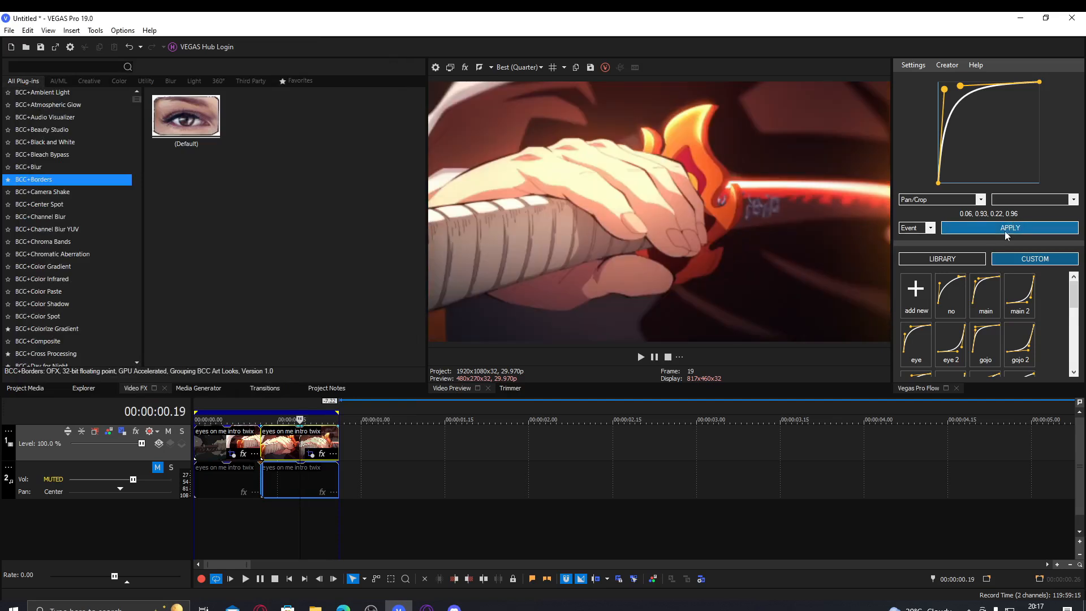
# Play back both clips in the loop region to check the second clip's eased motion.
pyautogui.doubleClick(232, 564)
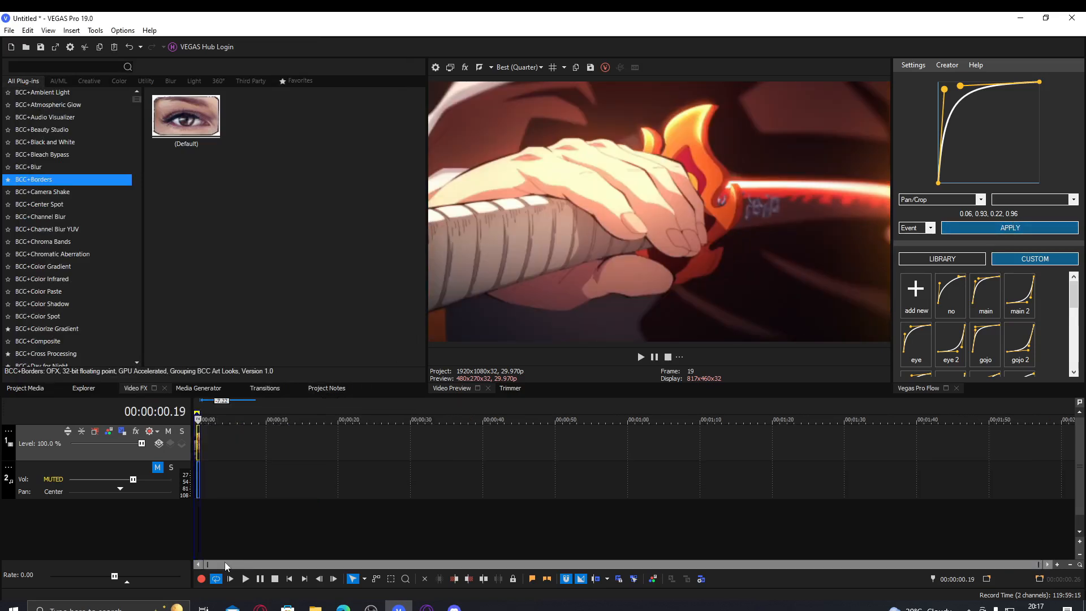
pyautogui.scroll(10, 244, 513)
pyautogui.doubleClick(257, 516)
pyautogui.press('space')
pyautogui.scroll(-3, 295, 500)
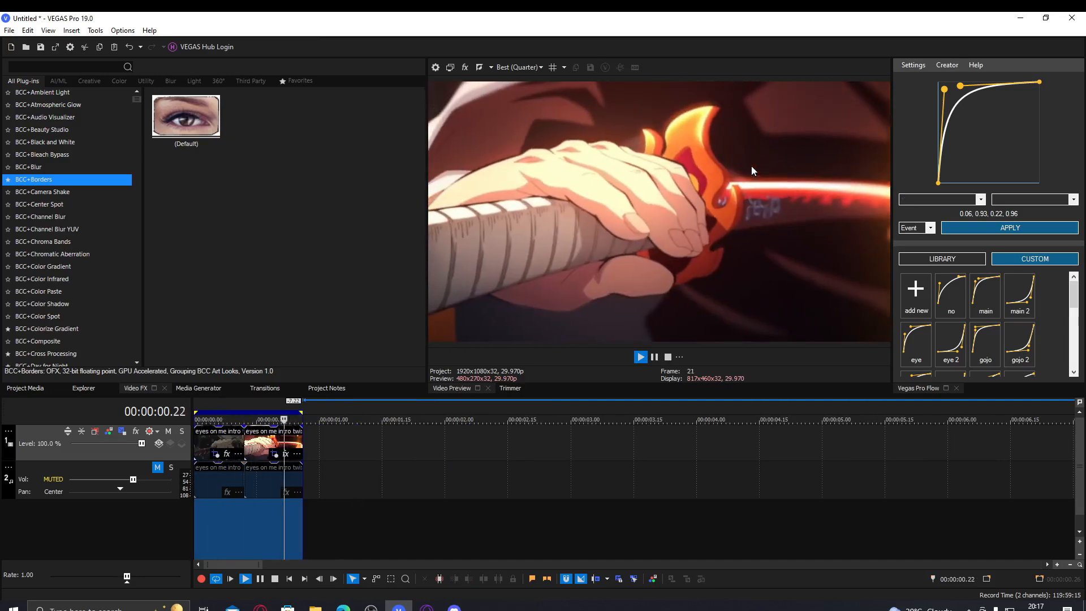
pyautogui.press('space')
# Restore the second clip's end keyframe at frame 13 to the full frame and reapply the easing curve to its Pan/Crop.
pyautogui.click(275, 454)
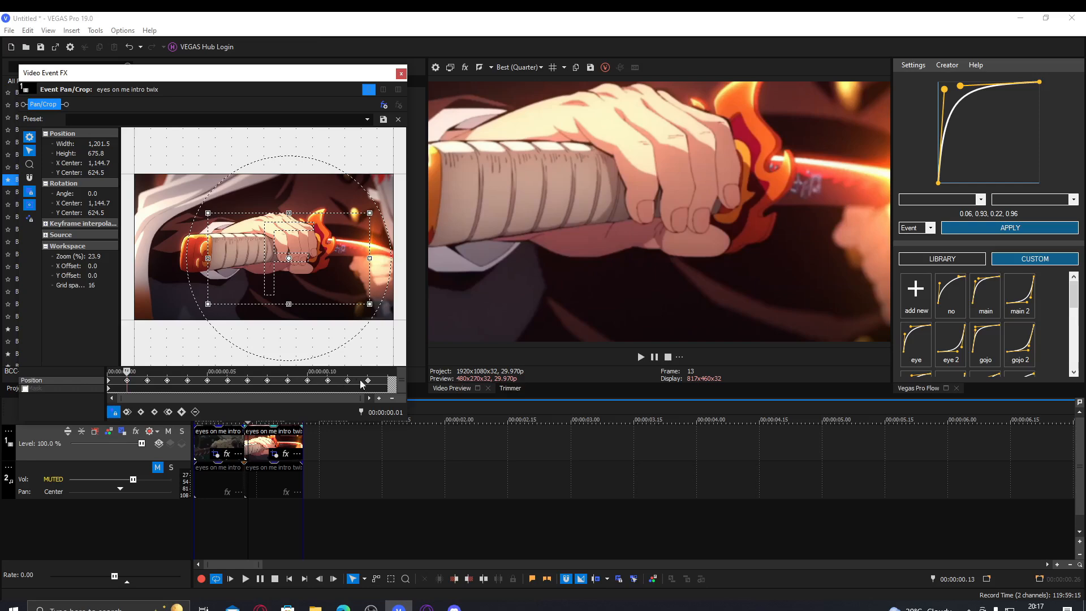
pyautogui.click(366, 381)
pyautogui.rightClick(294, 280)
pyautogui.click(309, 285)
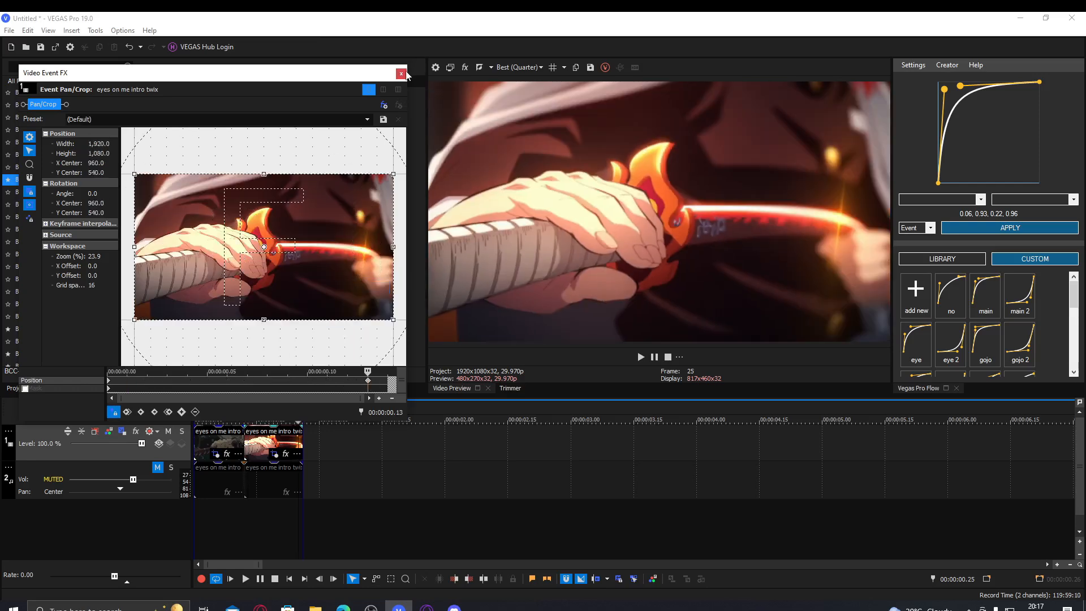
pyautogui.click(401, 73)
pyautogui.click(281, 481)
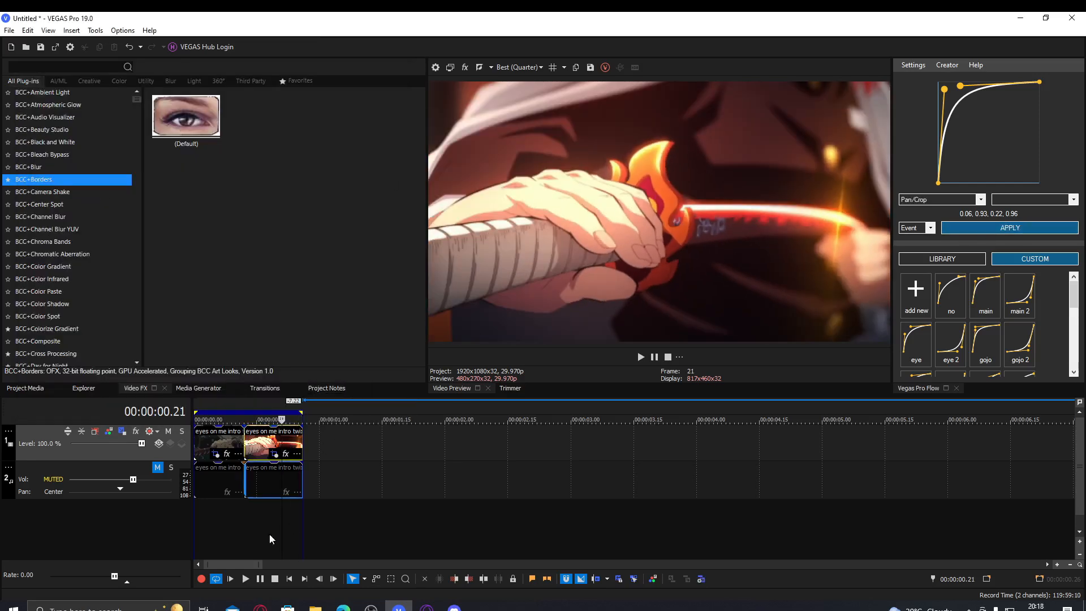
# Replay the loop over both clips and examine how the motion passes across the cut.
pyautogui.click(275, 526)
pyautogui.press('space')
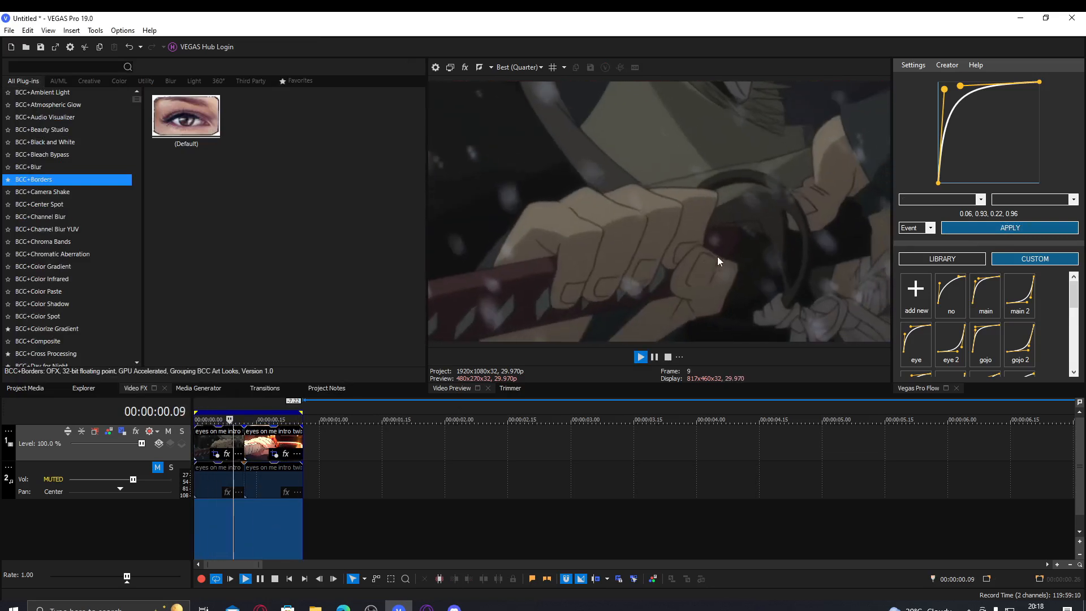
pyautogui.press('space')
pyautogui.scroll(3, 289, 419)
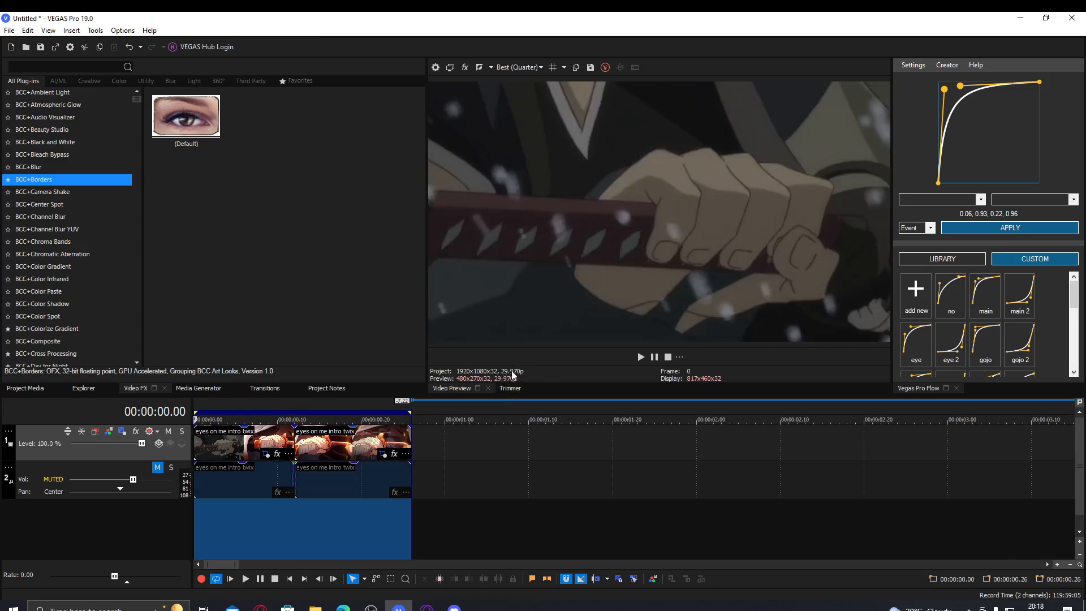
pyautogui.press('space')
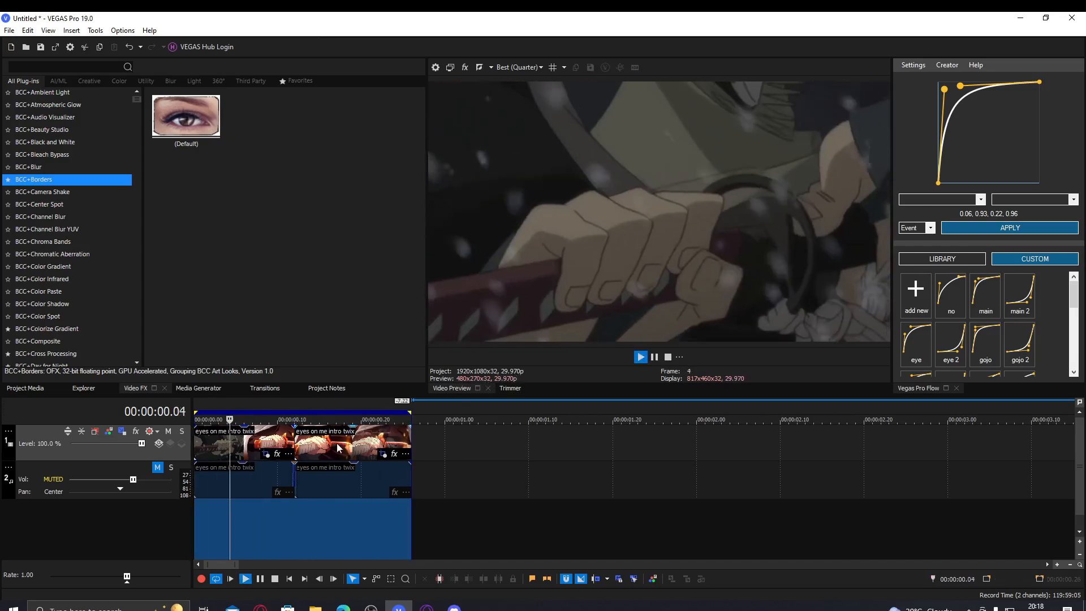
pyautogui.press('space')
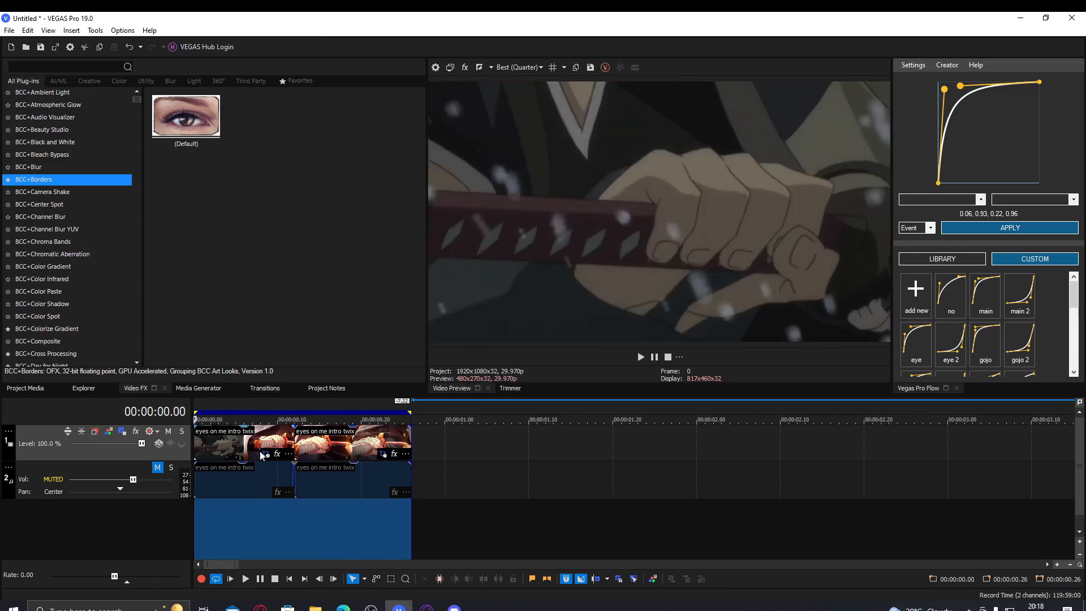
# Check the first clip's opening Pan/Crop keyframe and the start of the second clip.
pyautogui.click(263, 455)
pyautogui.click(193, 446)
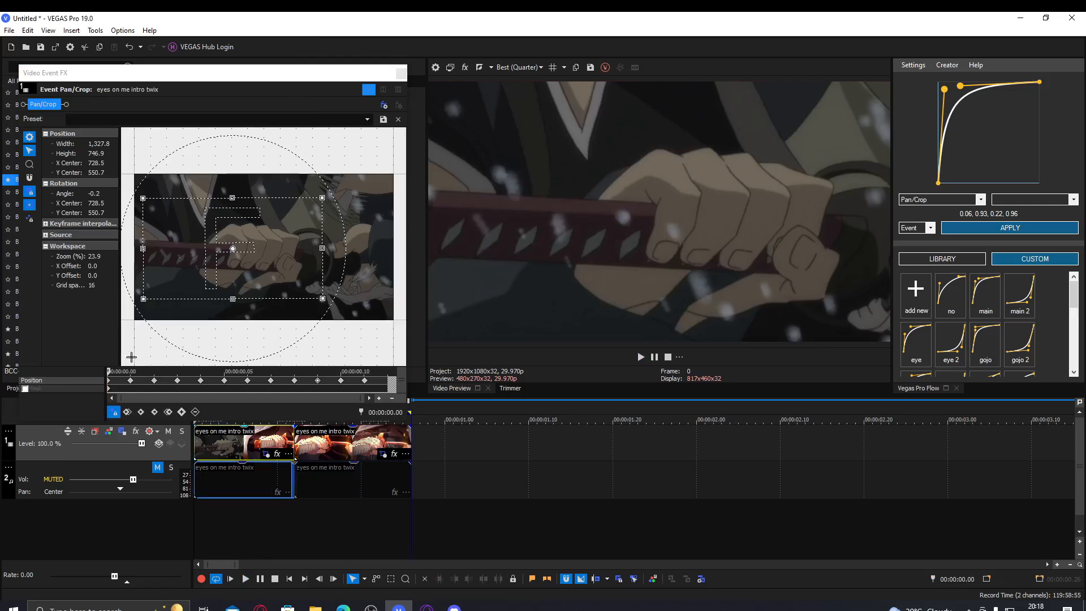
pyautogui.click(110, 383)
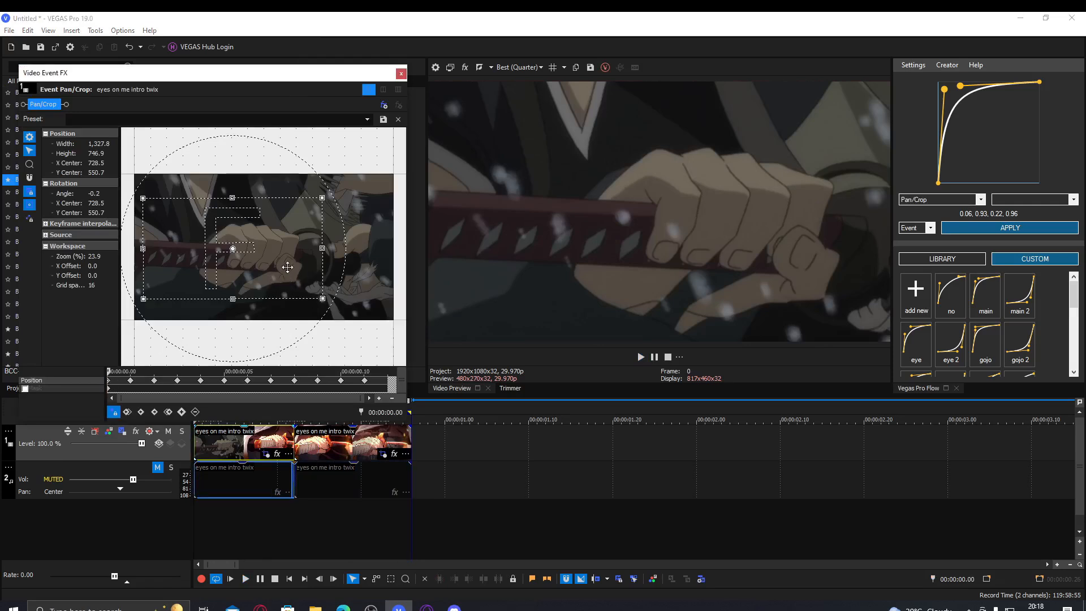
pyautogui.click(400, 74)
pyautogui.click(305, 445)
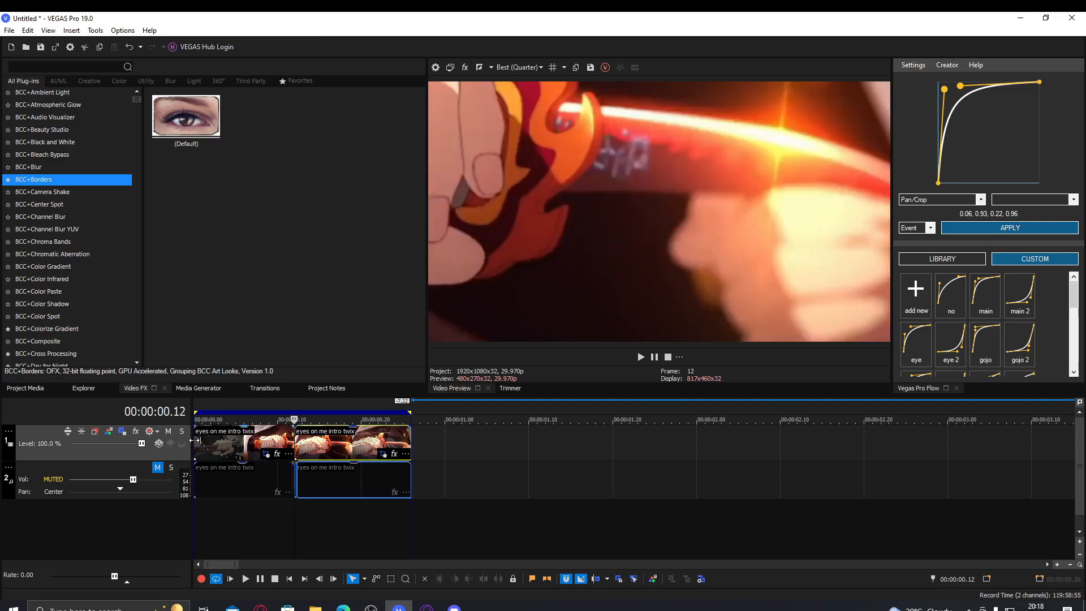
# Restore the first clip's opening Pan/Crop keyframe to the full 1,920 × 1,080 frame.
pyautogui.click(239, 448)
pyautogui.click(264, 455)
pyautogui.rightClick(308, 286)
pyautogui.click(339, 298)
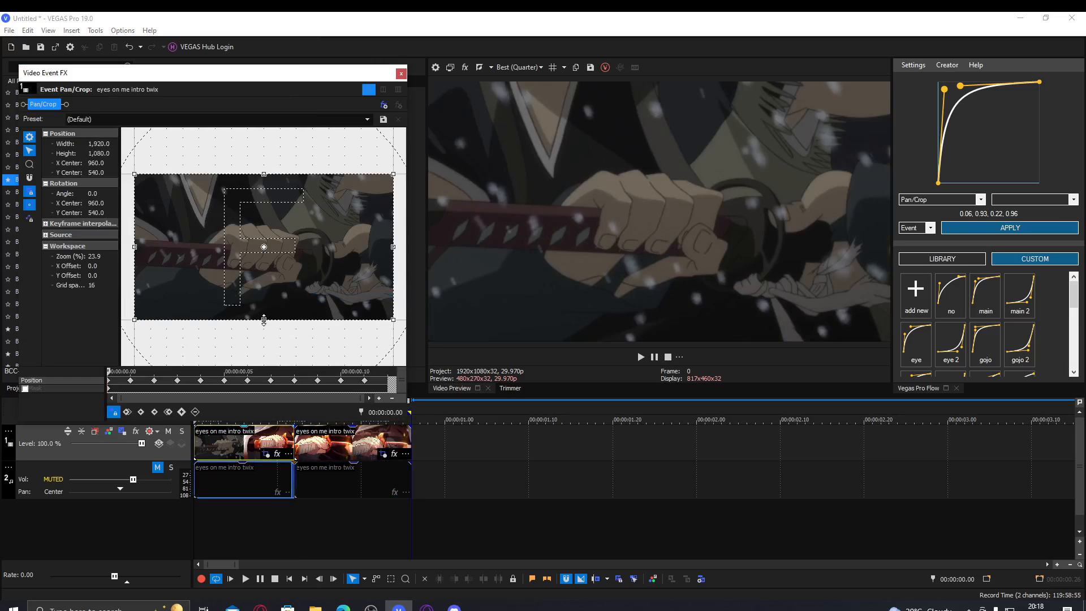
pyautogui.rightClick(280, 278)
pyautogui.click(311, 290)
pyautogui.click(131, 381)
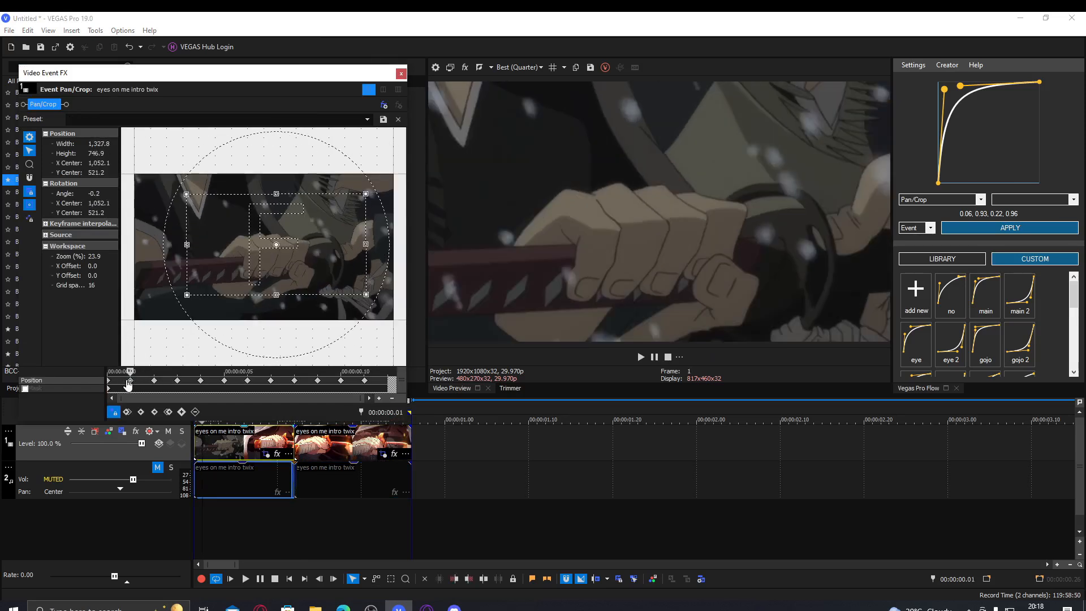
pyautogui.click(120, 384)
pyautogui.click(401, 74)
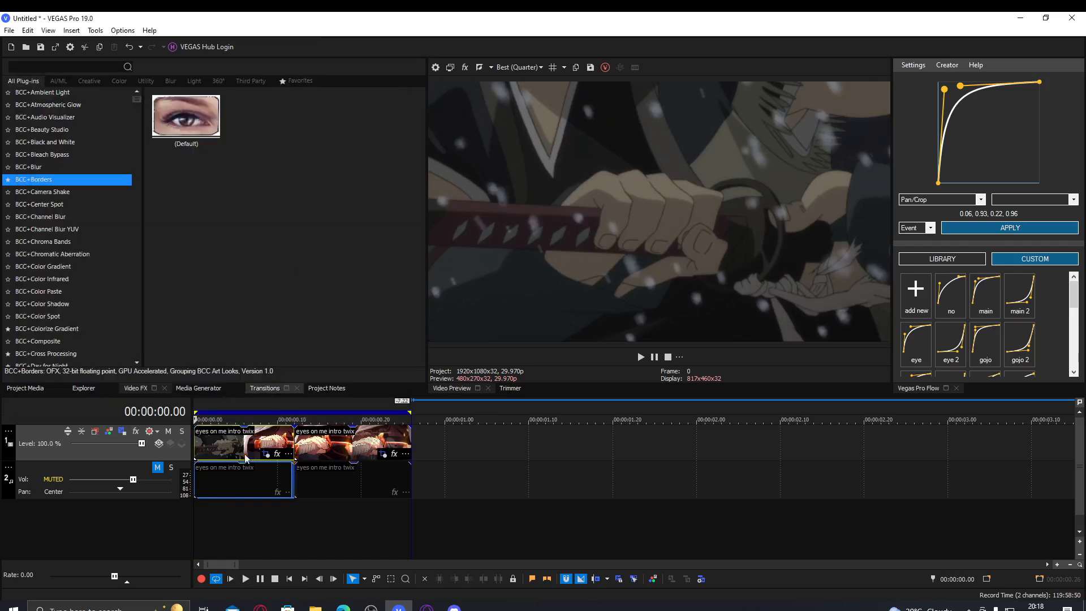
# Loop the first clip on its own and examine its motion in playback and frame by frame.
pyautogui.doubleClick(228, 473)
pyautogui.press('space')
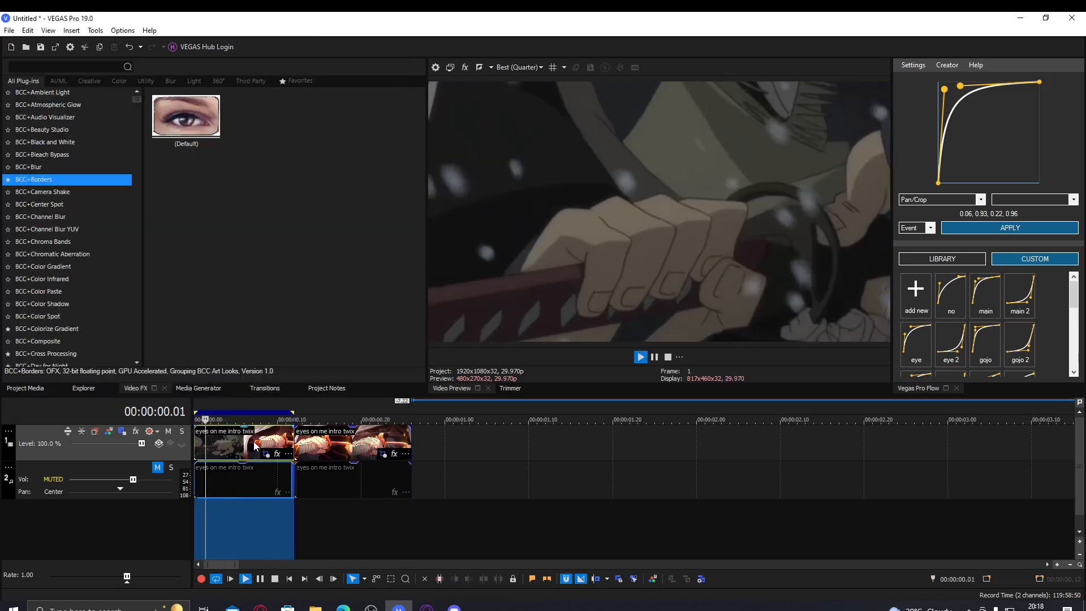
pyautogui.press('space')
pyautogui.press('Escape')
pyautogui.press('Right')
pyautogui.press('Right')
pyautogui.press('Right')
pyautogui.press('Right')
pyautogui.press('Right')
pyautogui.press('space')
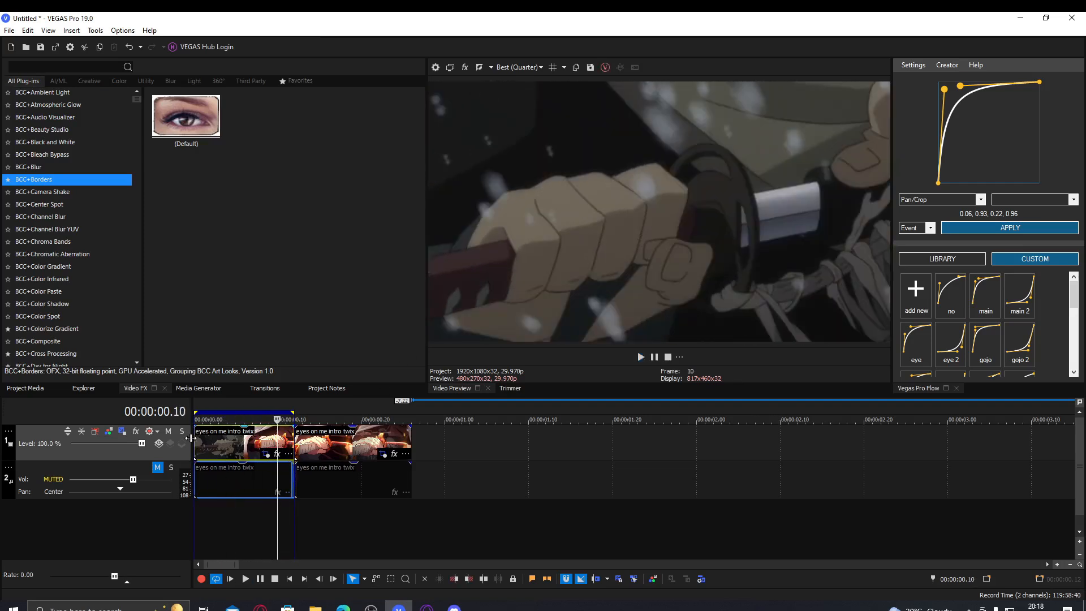
pyautogui.press('space')
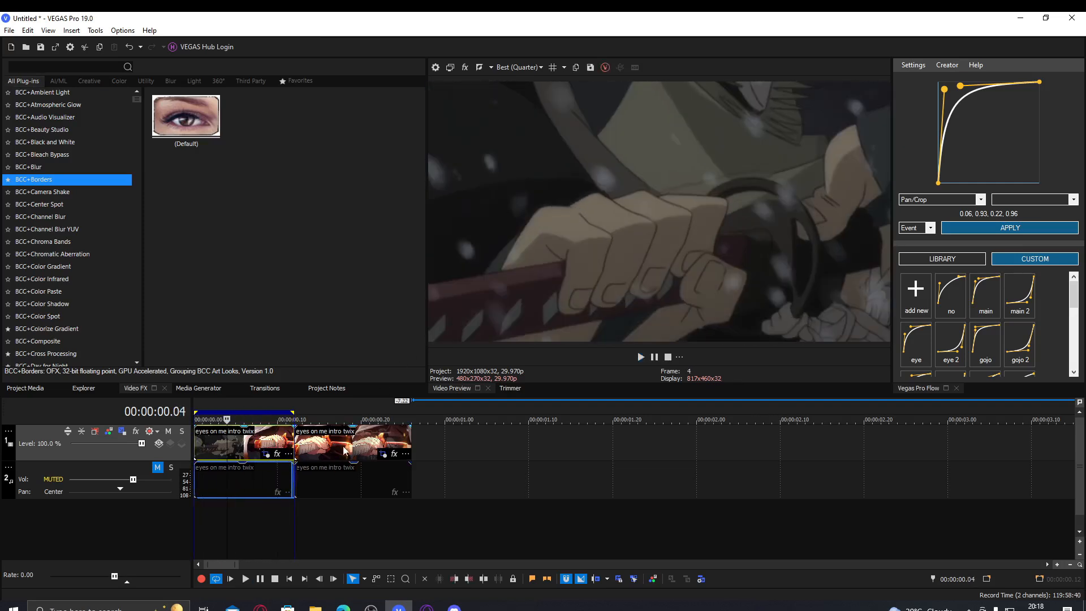
# Restore the second clip's opening Pan/Crop keyframe to the full 1,920 × 1,080 frame.
pyautogui.doubleClick(357, 444)
pyautogui.click(309, 444)
pyautogui.click(329, 442)
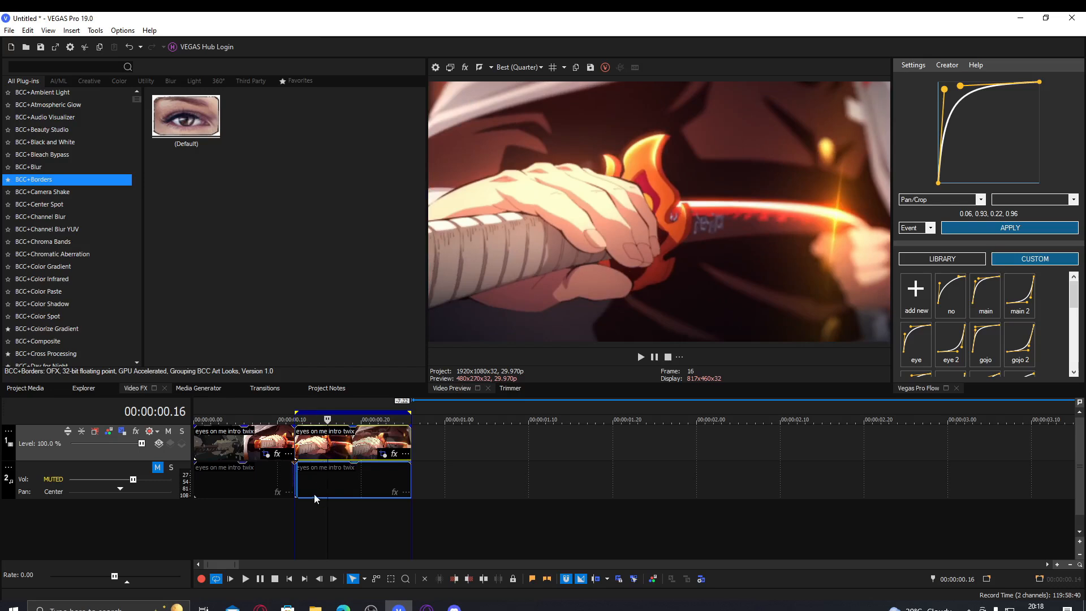
pyautogui.click(383, 454)
pyautogui.rightClick(311, 285)
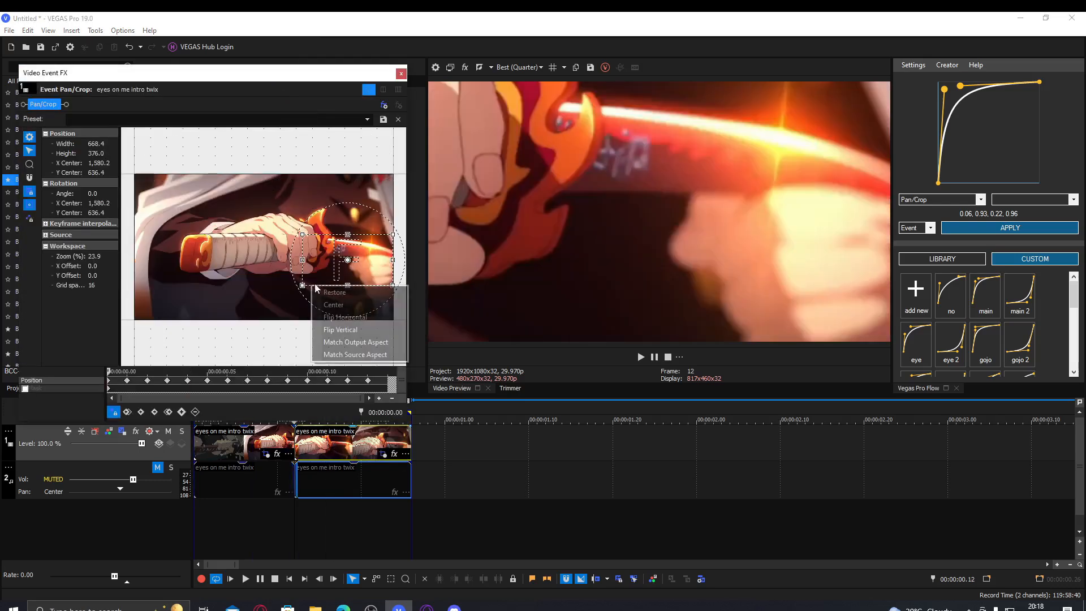
pyautogui.click(326, 293)
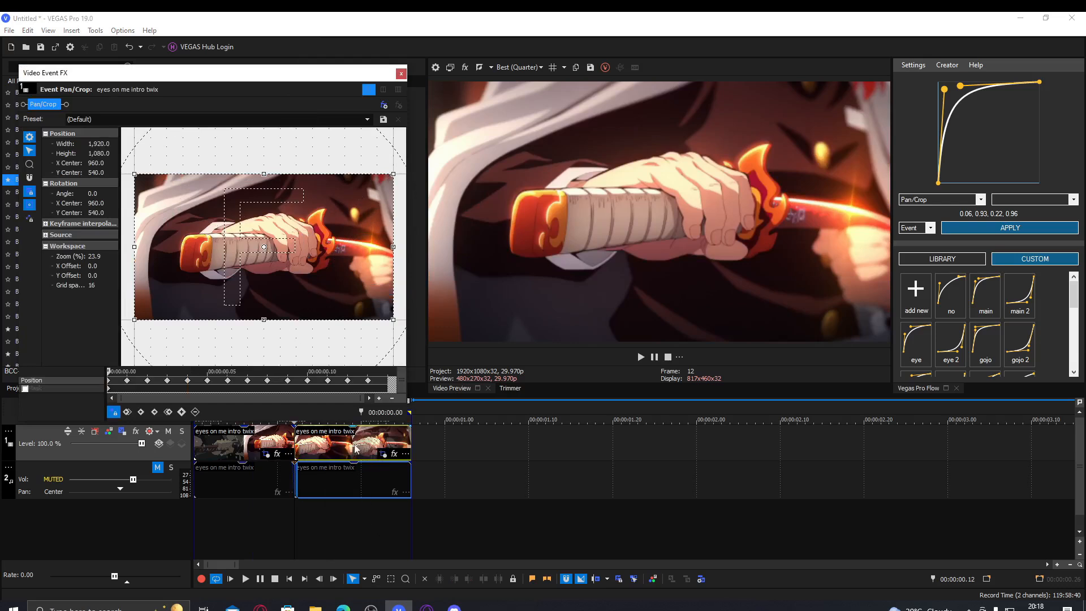
pyautogui.click(284, 443)
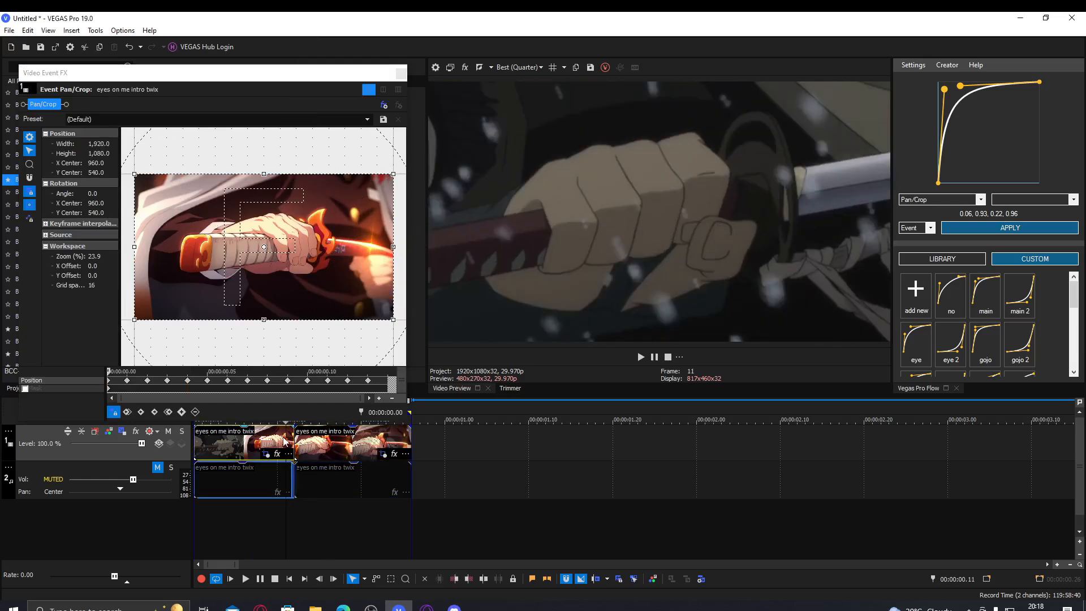
pyautogui.click(401, 73)
# Loop both clips in playback and examine the frames around the cut between them.
pyautogui.click(287, 606)
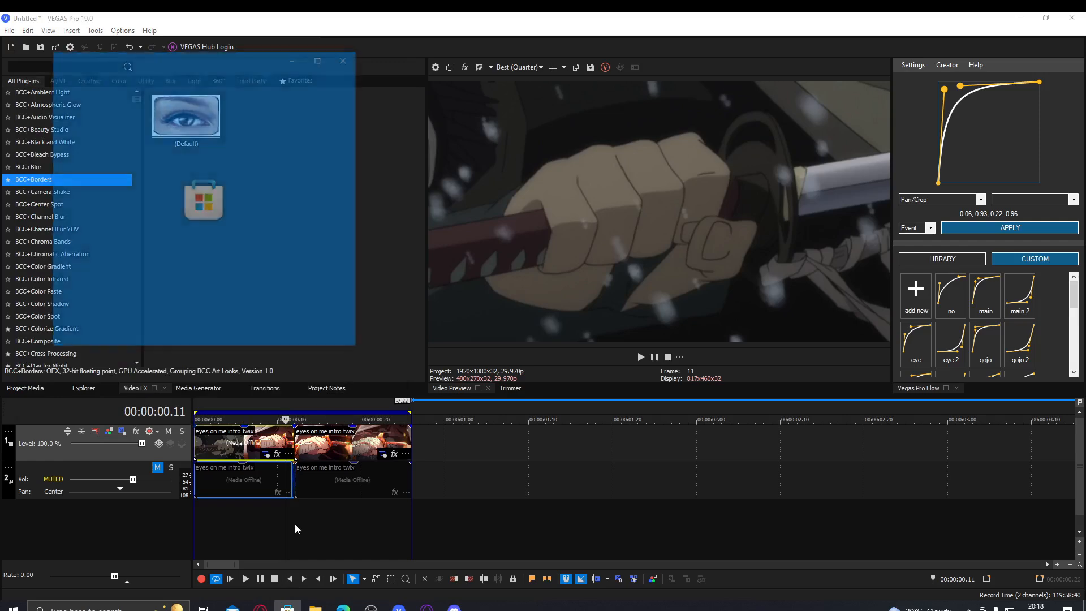
pyautogui.doubleClick(294, 524)
pyautogui.press('space')
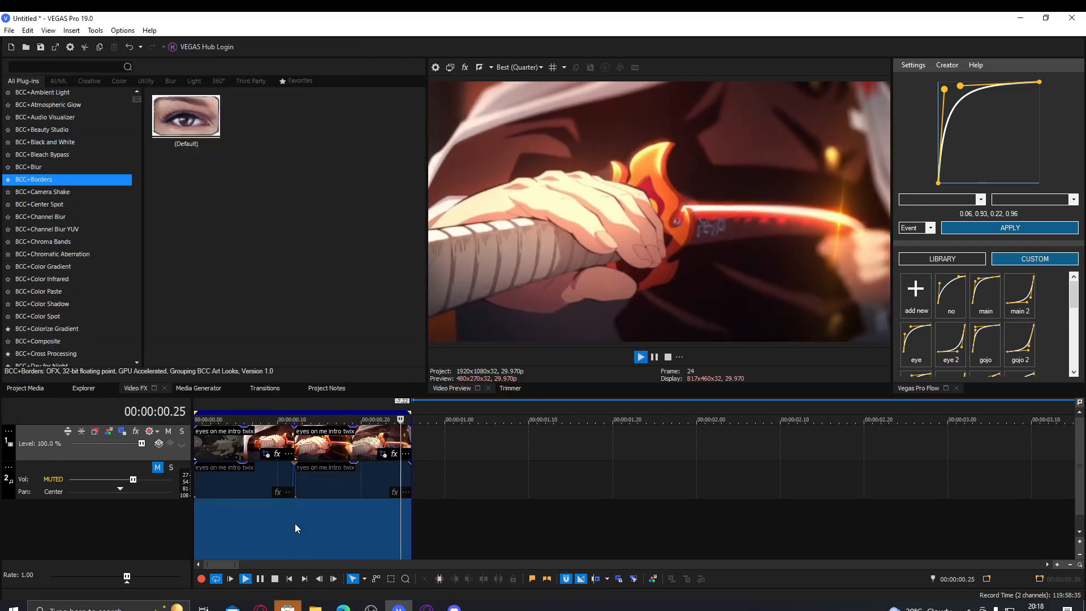
pyautogui.click(283, 442)
pyautogui.press('space')
pyautogui.press('space')
pyautogui.press('Right')
pyautogui.press('Right')
pyautogui.press('space')
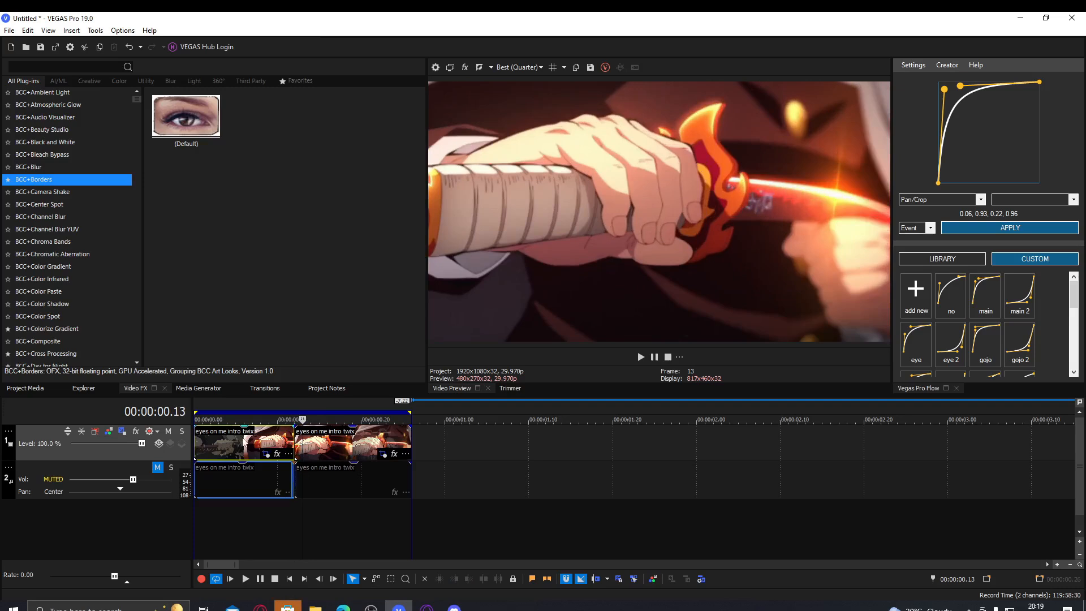
# Move the crop of the first clip's last Pan/Crop keyframe, at frame 11, to about X 176.1, Y 656.8.
pyautogui.click(265, 454)
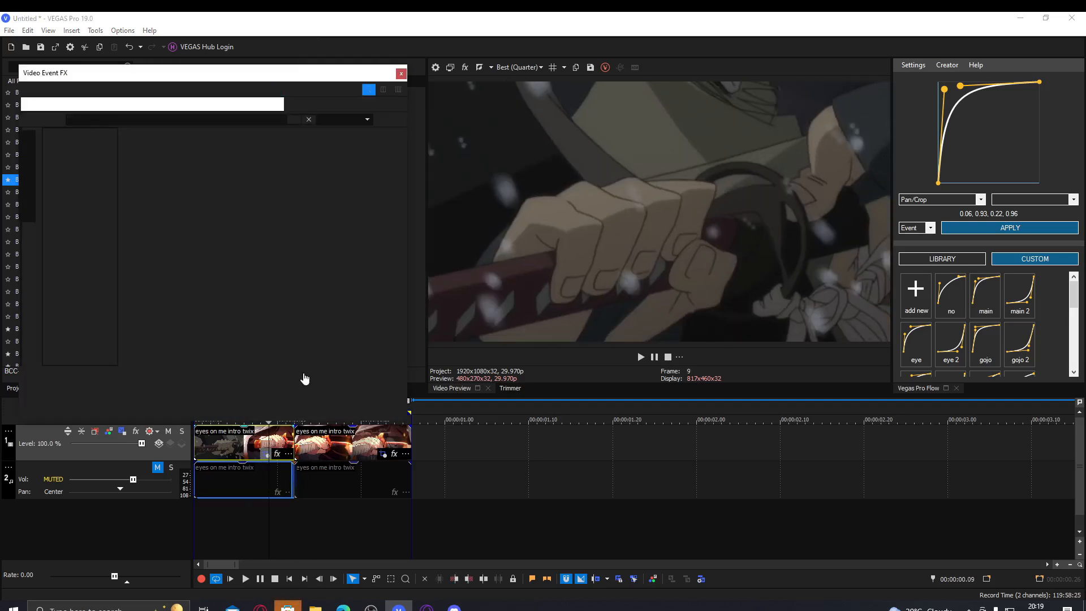
pyautogui.click(363, 384)
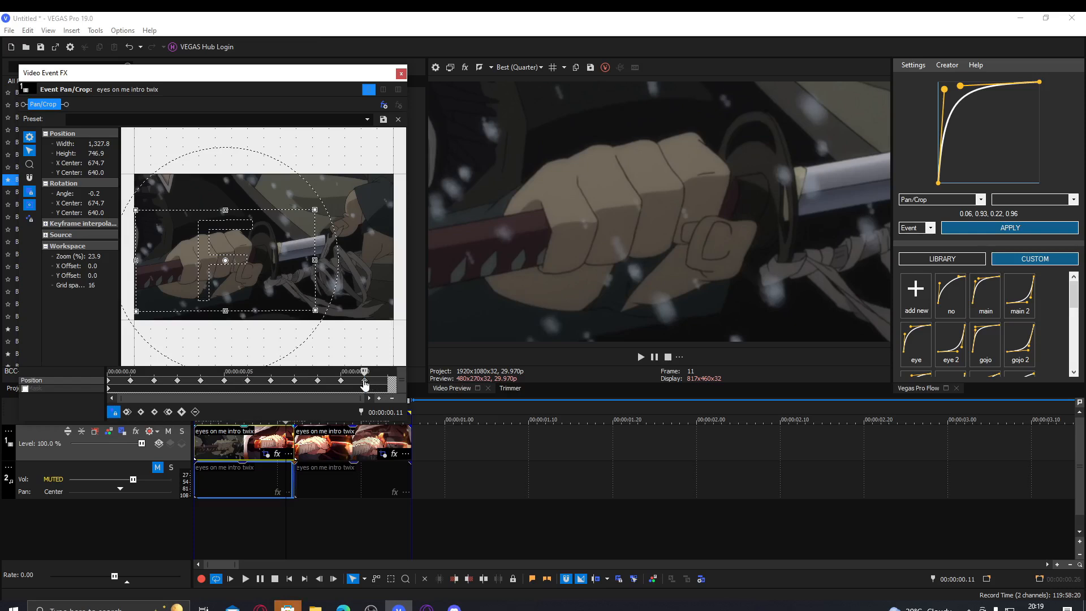
pyautogui.moveTo(267, 272); pyautogui.dragTo(201, 274)
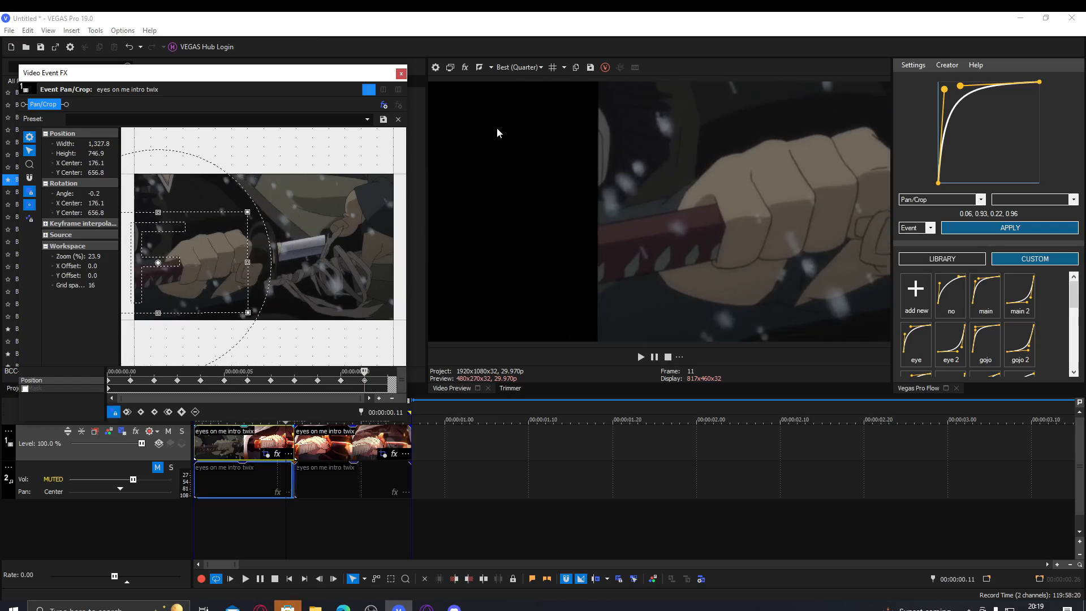
pyautogui.click(400, 73)
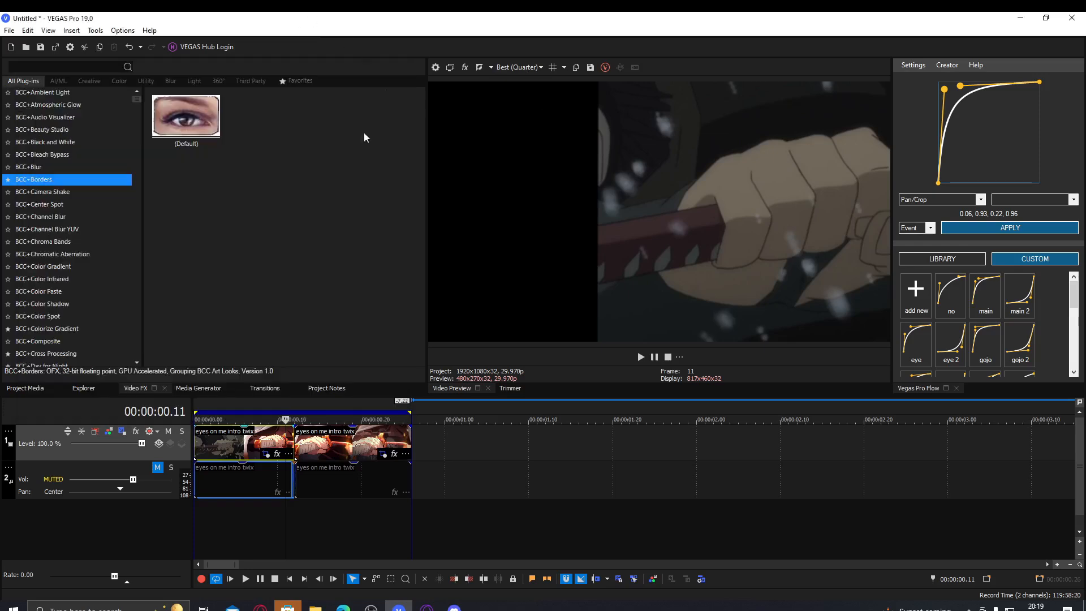
# Loop both clips in playback and examine the framing at the end of the first clip, around frames 9 to 11.
pyautogui.press('space')
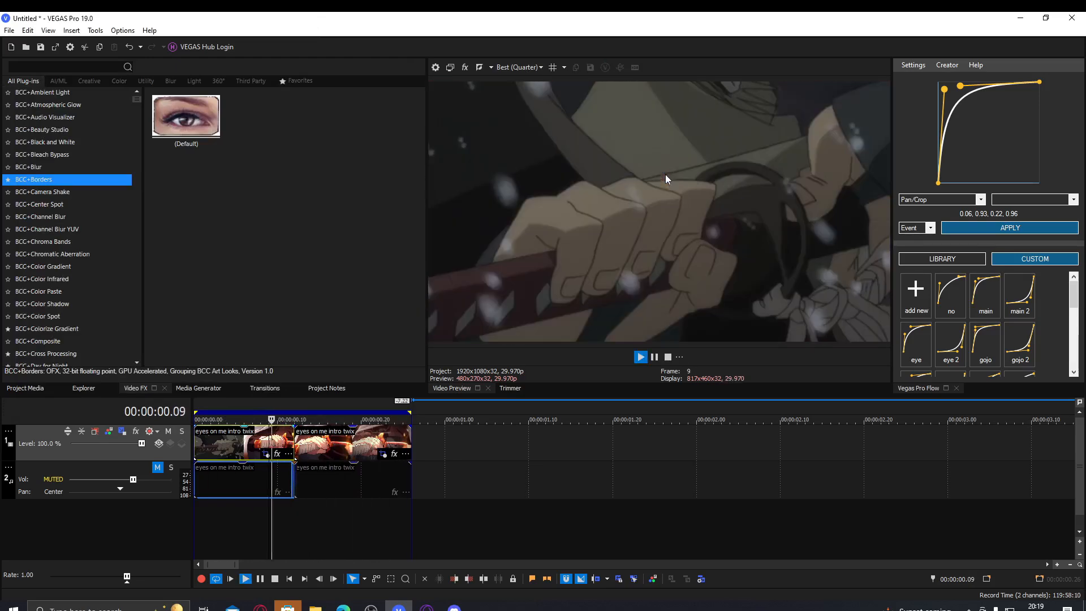
pyautogui.press('space')
pyautogui.click(286, 439)
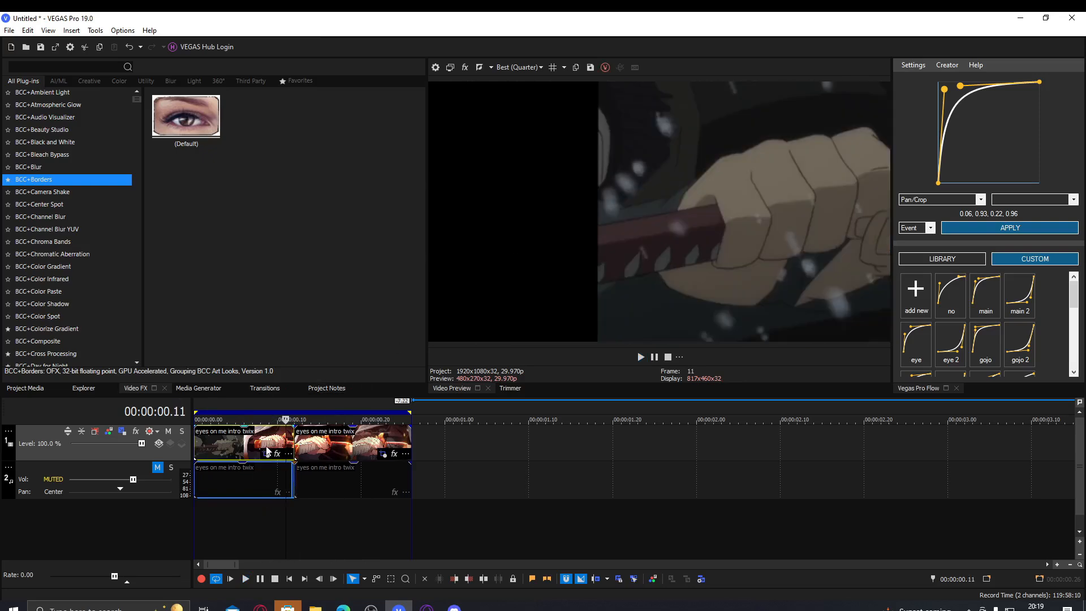
pyautogui.press('space')
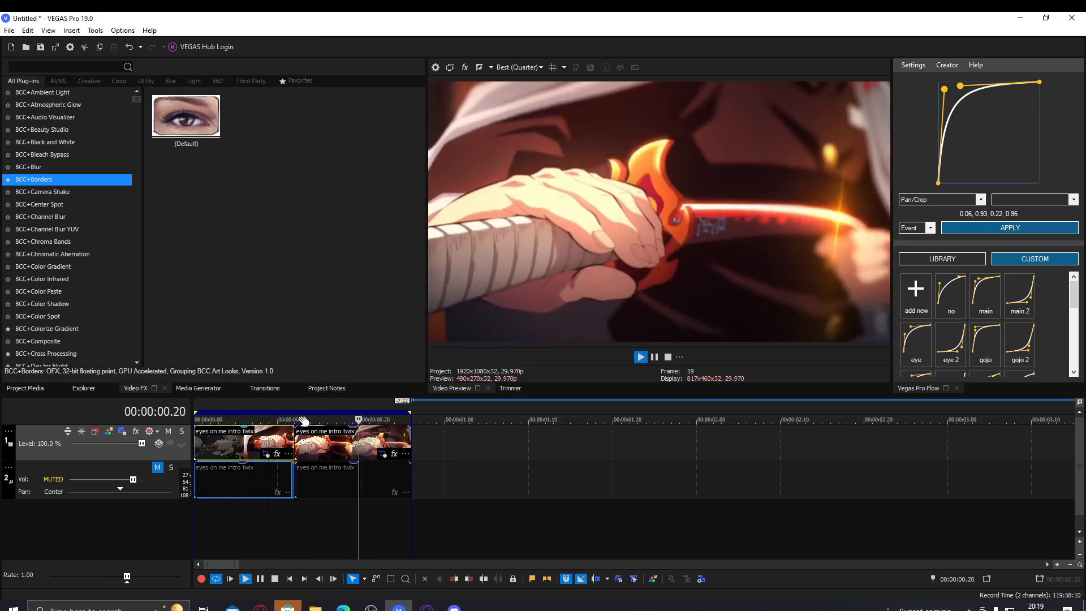
pyautogui.press('space')
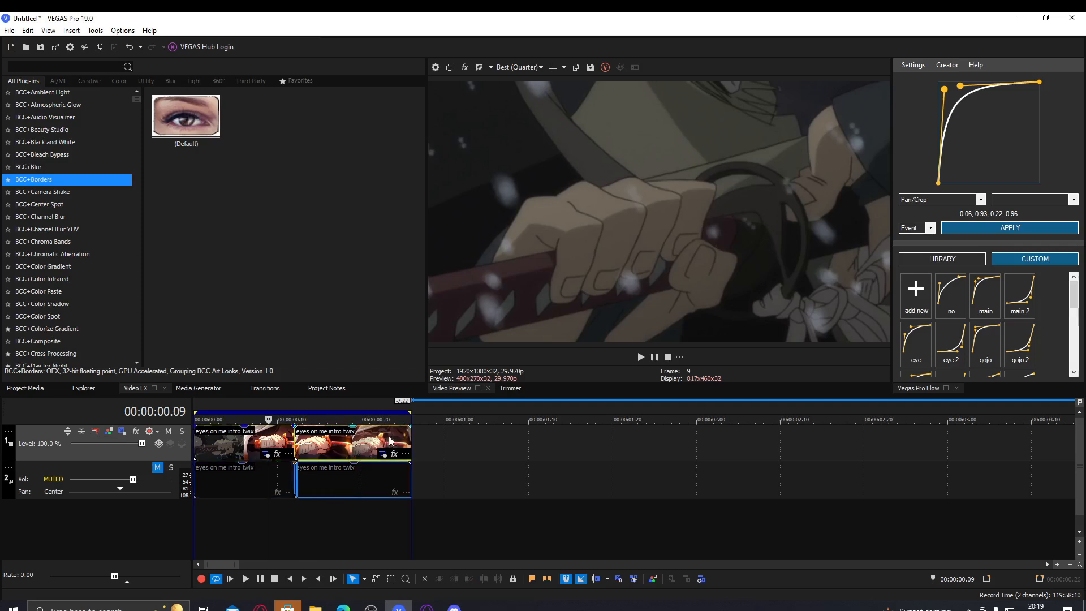
# Open the second clip's Pan/Crop settings and compare its framing with several frames of the first clip.
pyautogui.click(386, 441)
pyautogui.click(383, 453)
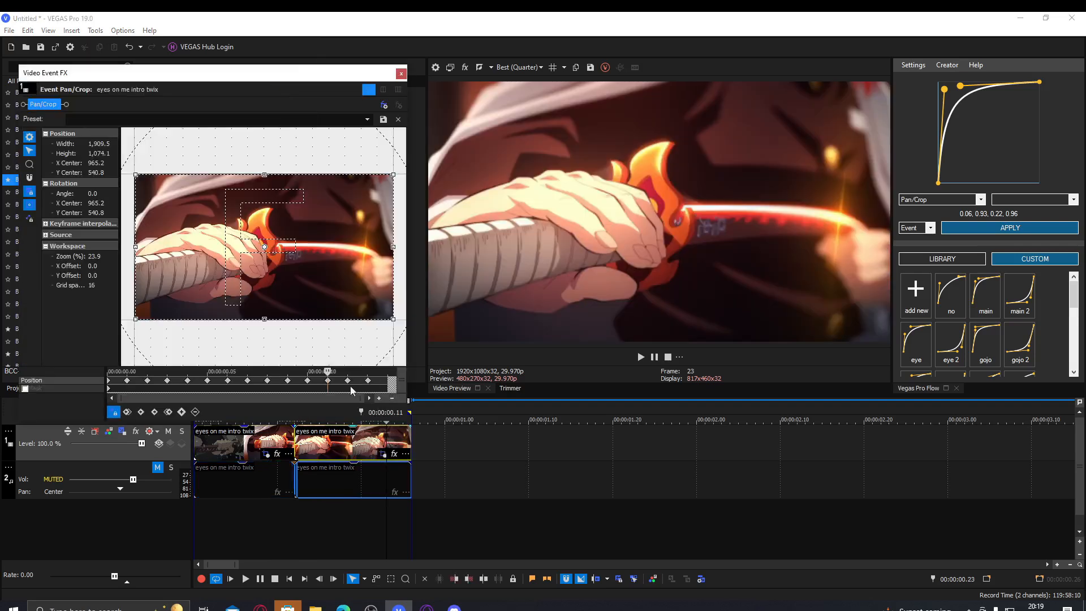
pyautogui.click(214, 439)
pyautogui.click(199, 442)
pyautogui.click(227, 438)
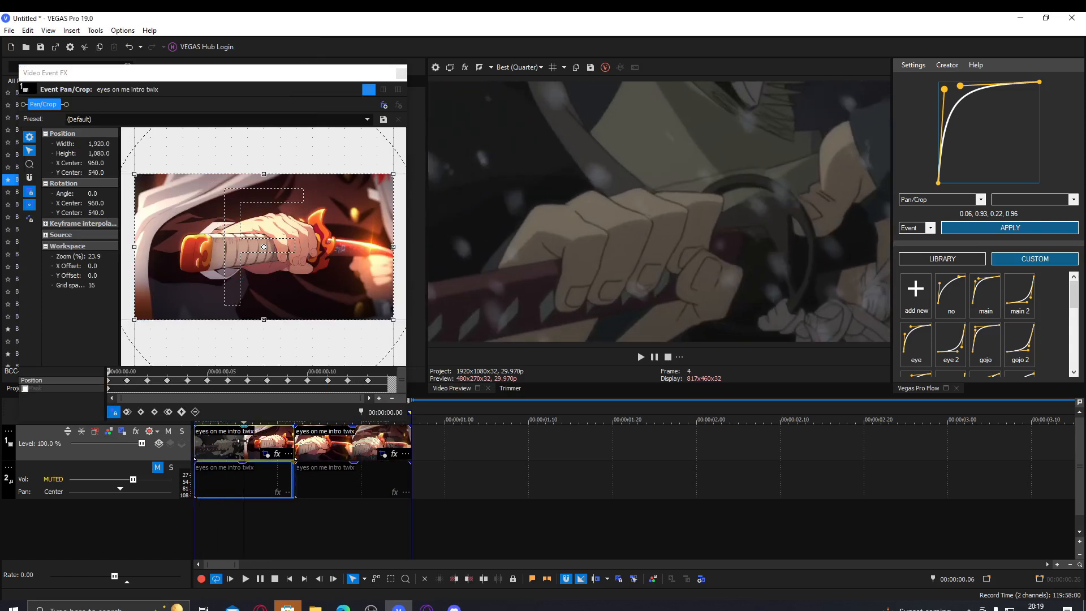
pyautogui.click(252, 441)
pyautogui.click(261, 441)
# Shrink the crop of the second clip's last Pan/Crop keyframe, at frame 13, to about 1,175 × 661, centred near X 1,291, Y 636.4, and review playback.
pyautogui.click(368, 383)
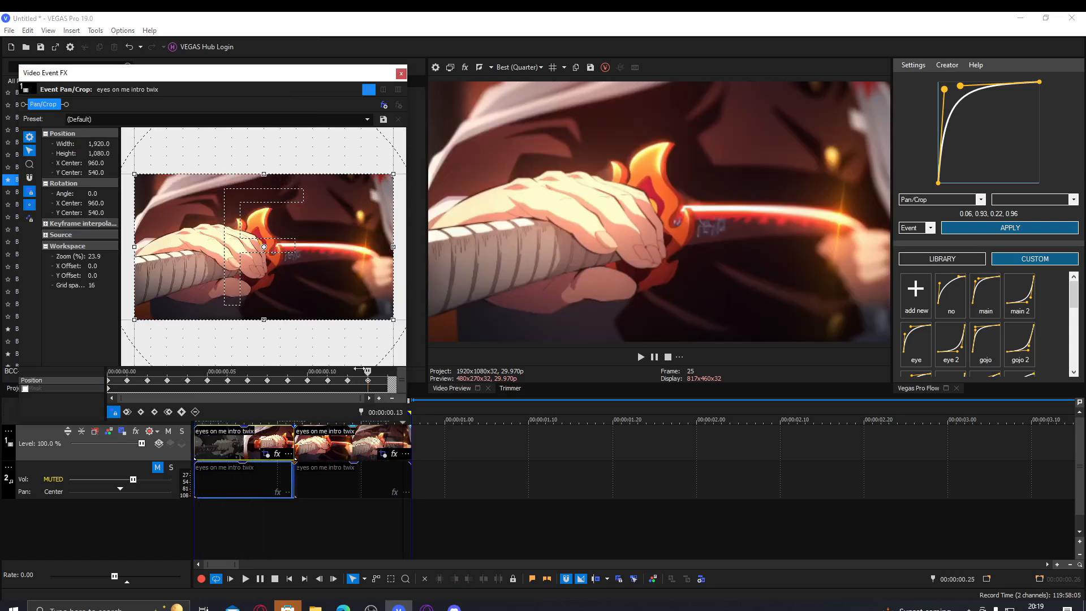
pyautogui.moveTo(393, 319); pyautogui.dragTo(391, 263)
pyautogui.click(219, 441)
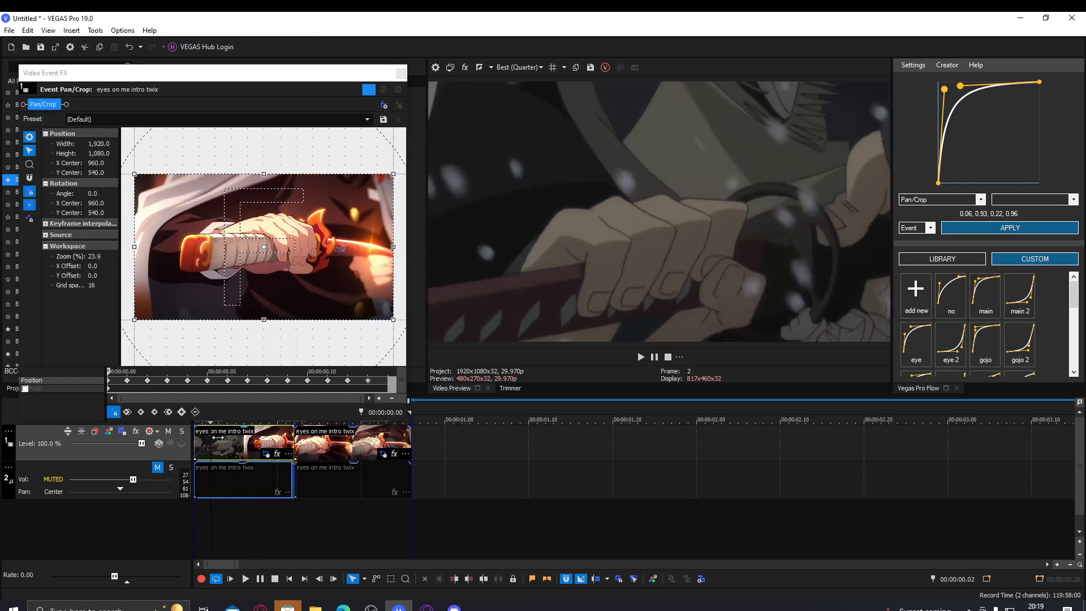
pyautogui.click(319, 444)
pyautogui.click(395, 447)
pyautogui.click(368, 391)
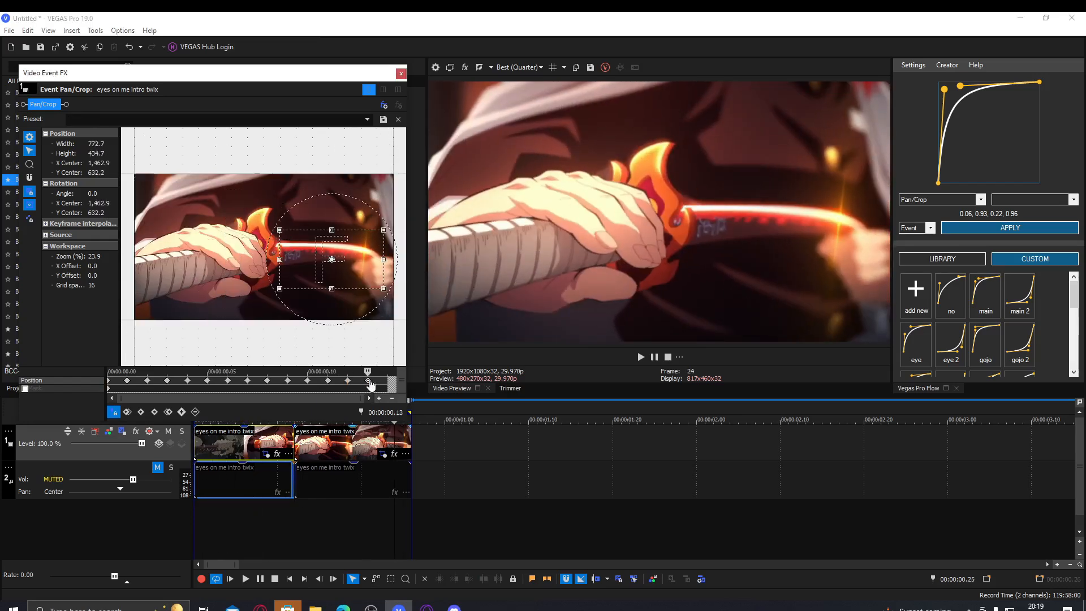
pyautogui.moveTo(333, 293)
pyautogui.mouseDown()
pyautogui.moveTo(322, 306)
pyautogui.moveTo(337, 276)
pyautogui.mouseUp()
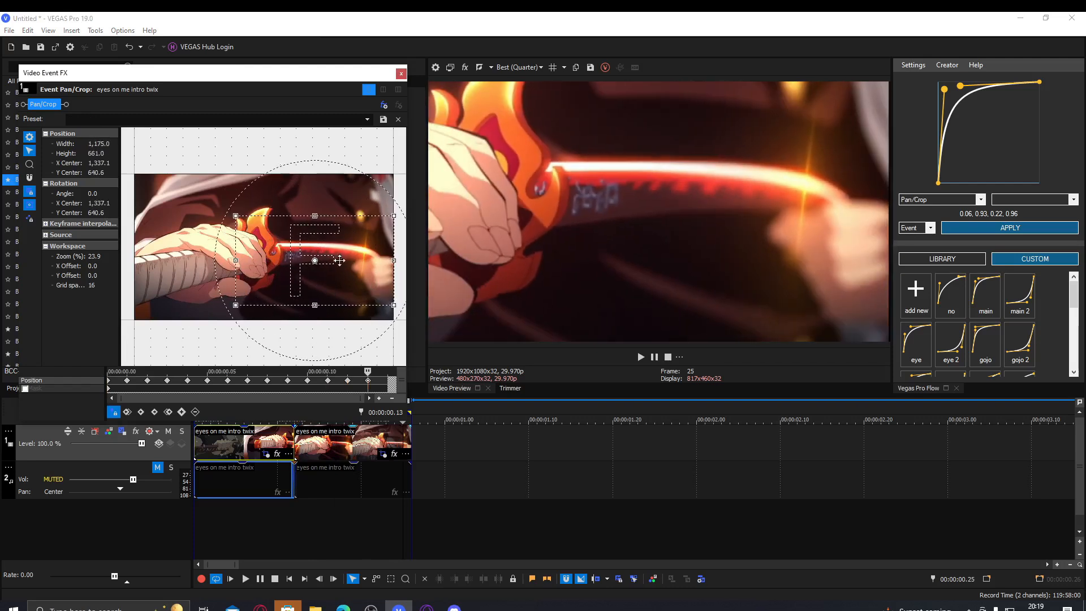
pyautogui.click(401, 74)
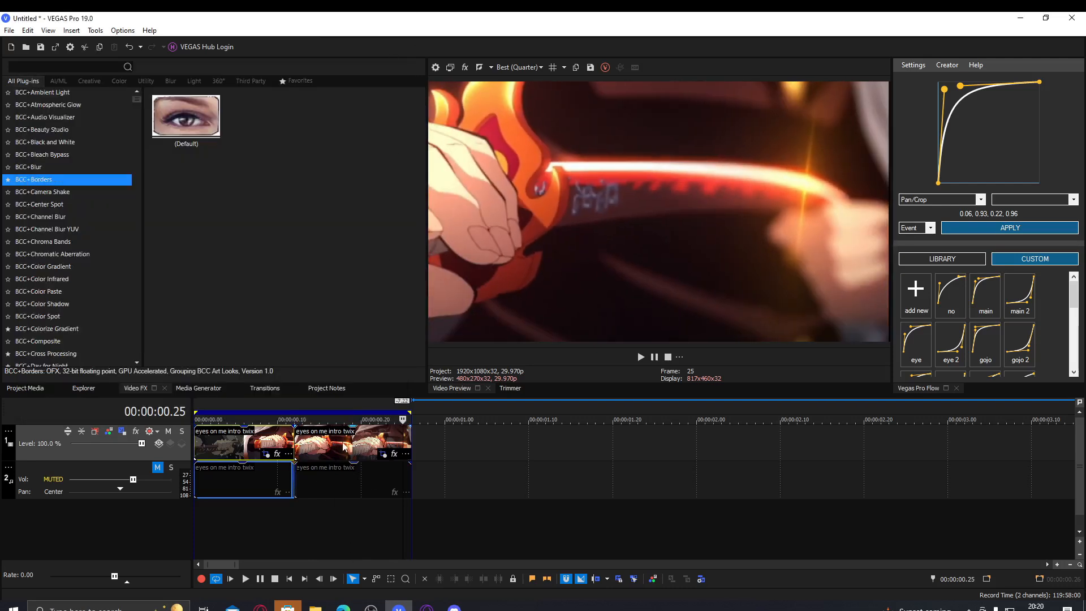
pyautogui.click(384, 456)
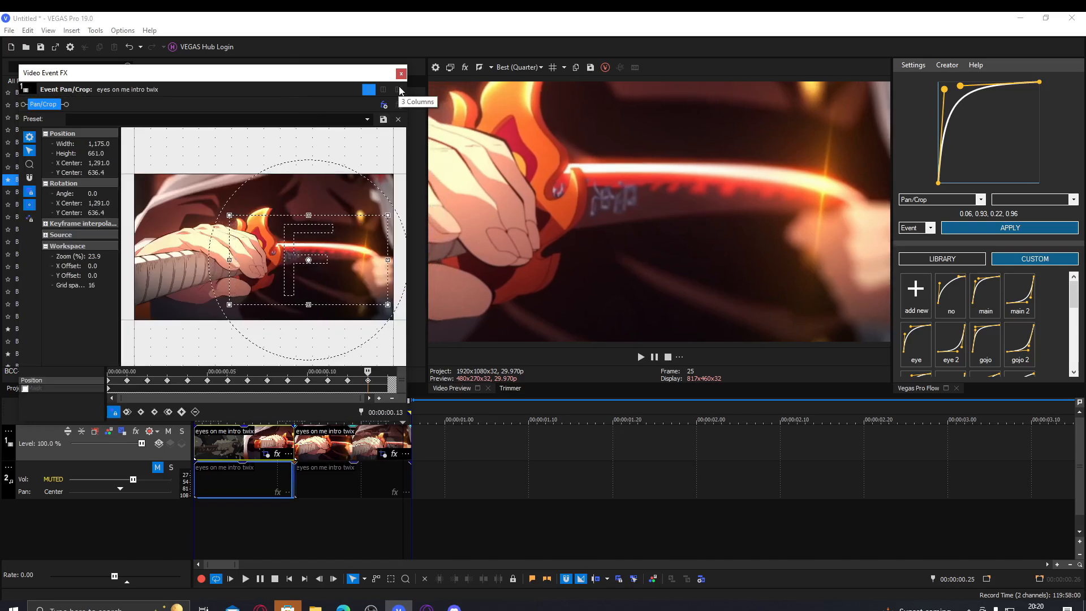
pyautogui.click(401, 74)
pyautogui.press('space')
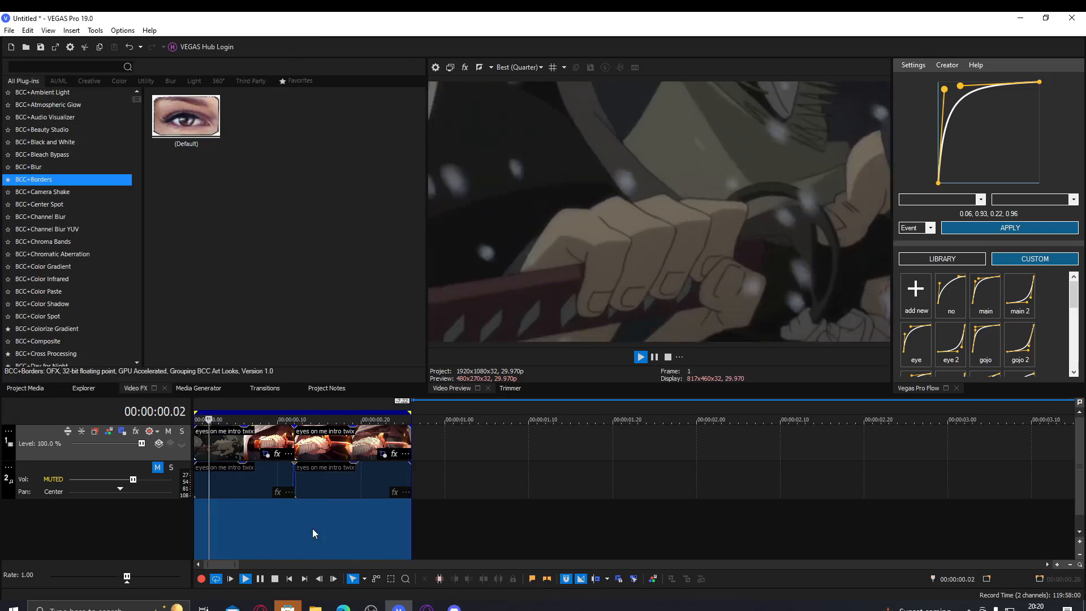
pyautogui.click(339, 481)
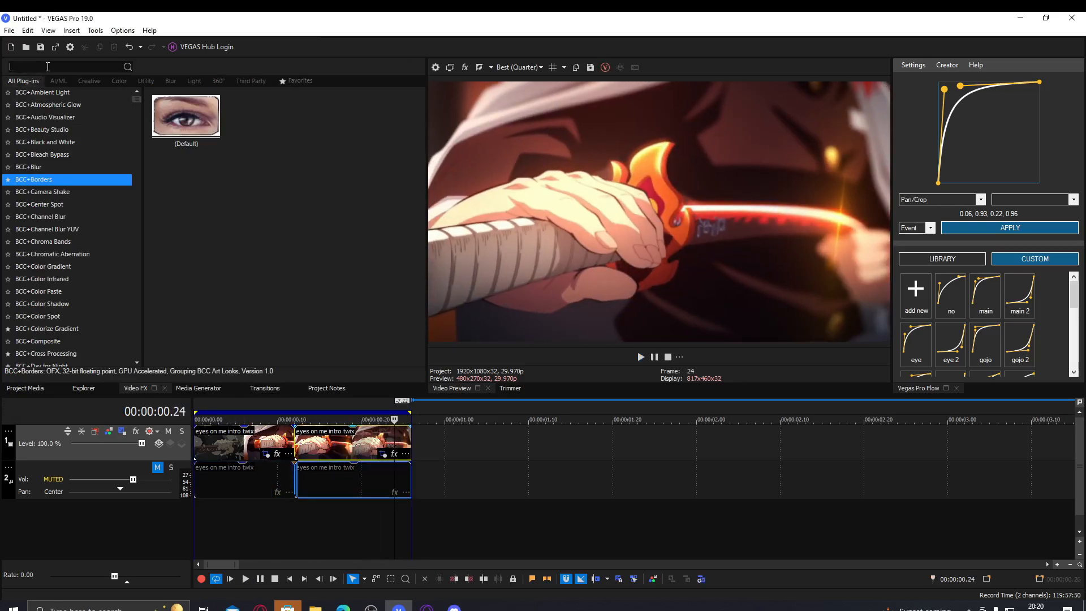
# Search the video effects for "shake" and apply S_Shake with the smol preset to the video track, with Z Dist about 0.953.
pyautogui.write('shake')
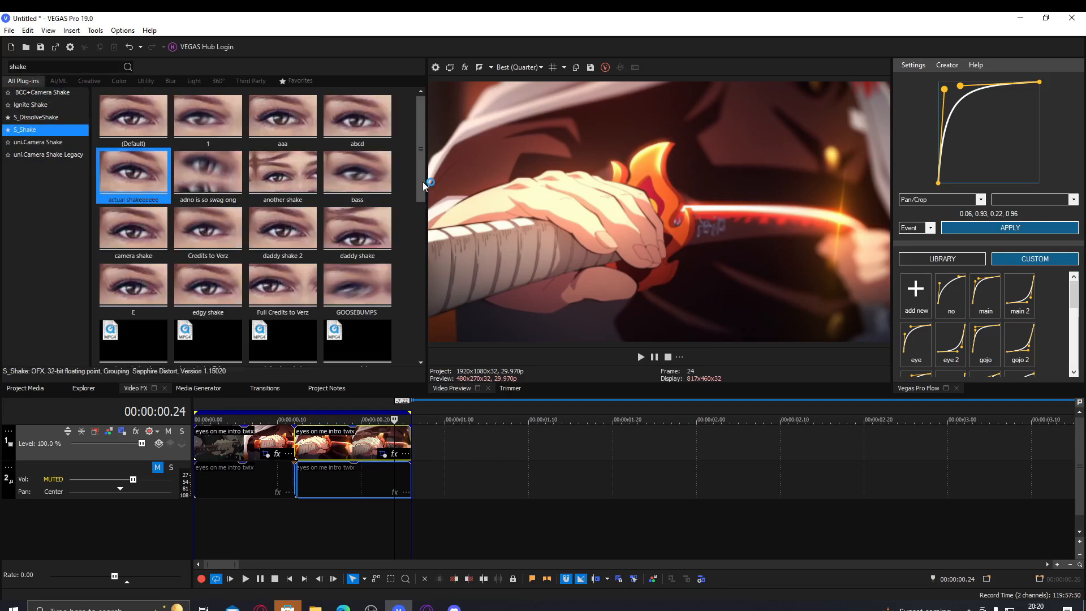
pyautogui.moveTo(422, 185); pyautogui.dragTo(409, 279)
pyautogui.click(140, 310)
pyautogui.moveTo(514, 446); pyautogui.dragTo(514, 446)
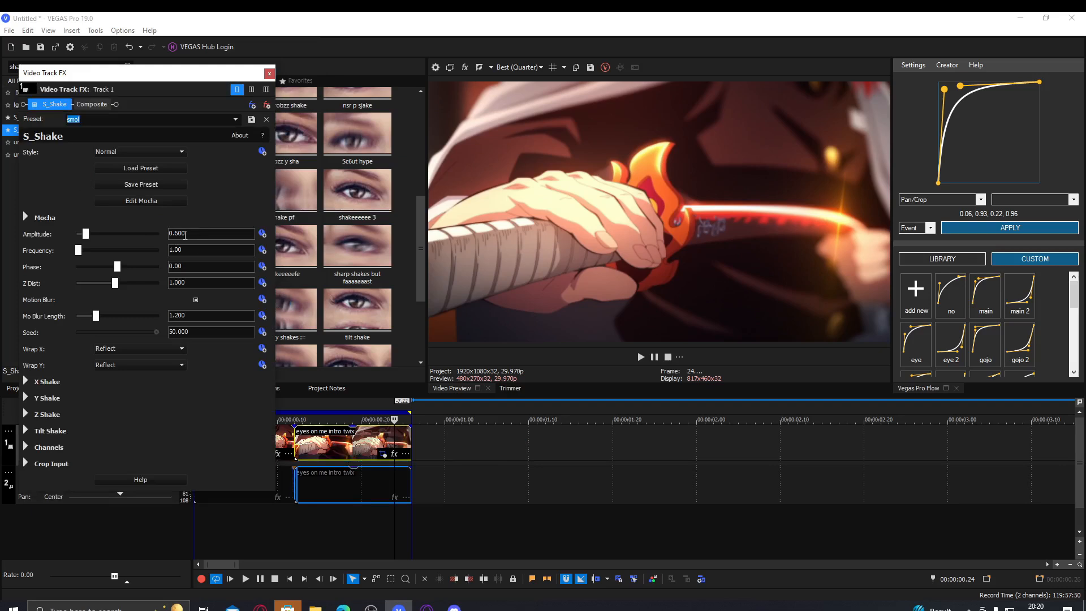
pyautogui.moveTo(116, 288); pyautogui.dragTo(115, 289)
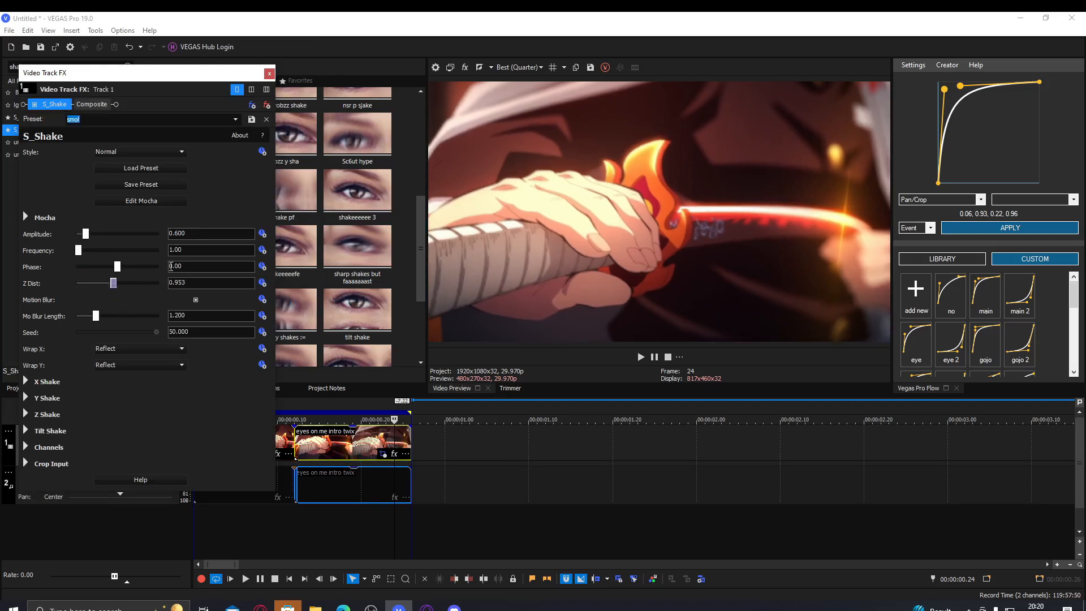
pyautogui.click(270, 74)
# Loop both clips in playback and examine the strength of the S_Shake effect.
pyautogui.click(346, 524)
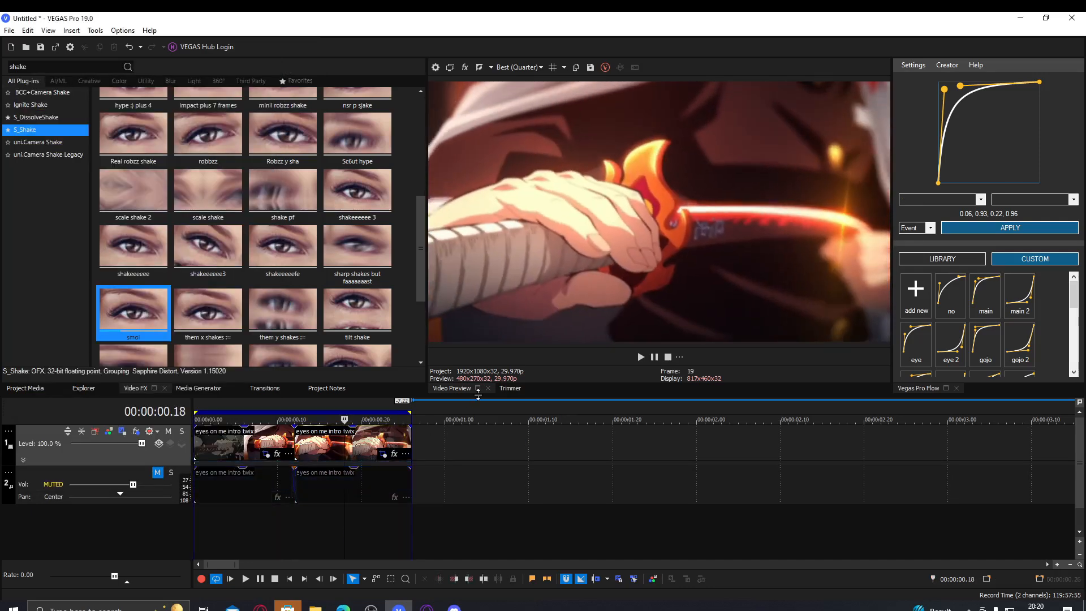
pyautogui.press('space')
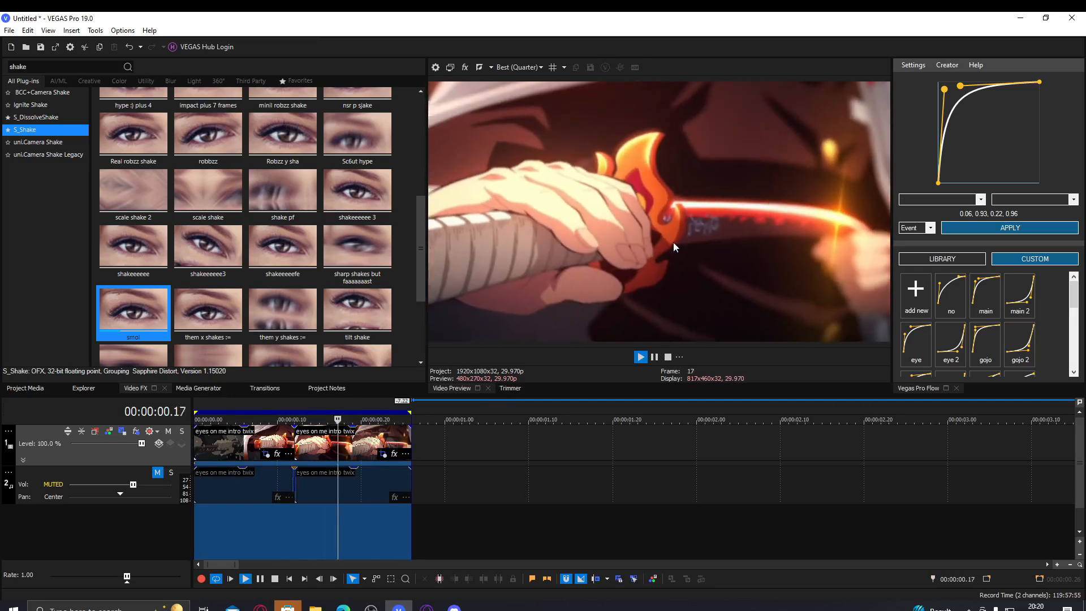
pyautogui.press('space')
pyautogui.click(342, 443)
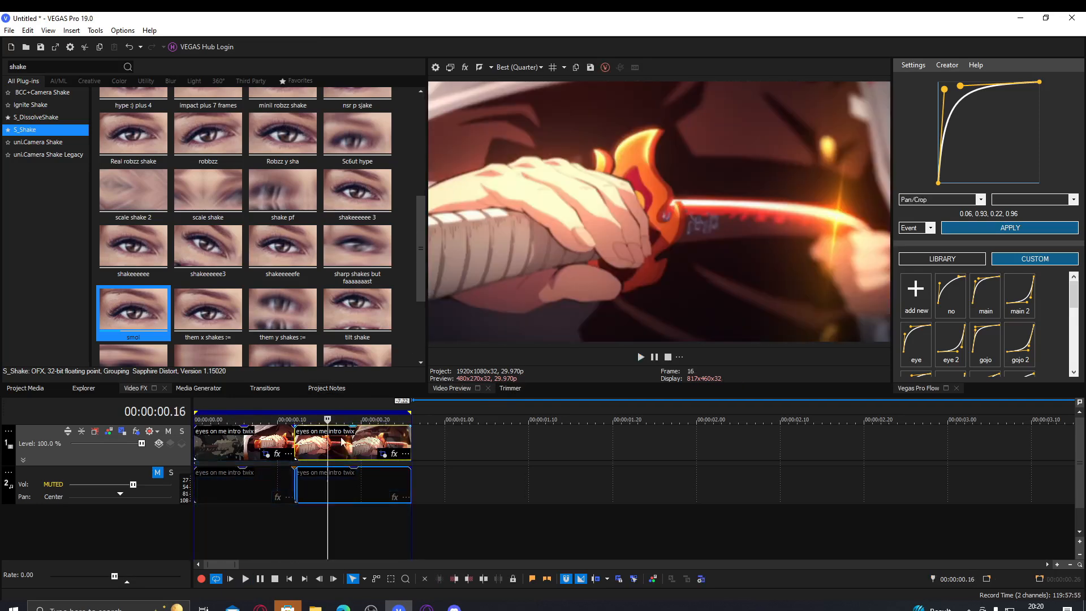
# Set the track's S_Shake to Tilt Rand Amp 1.22, Tilt Rand Freq 1.837 and Amplitude 0.238, and shorten its motion blur length.
pyautogui.click(136, 432)
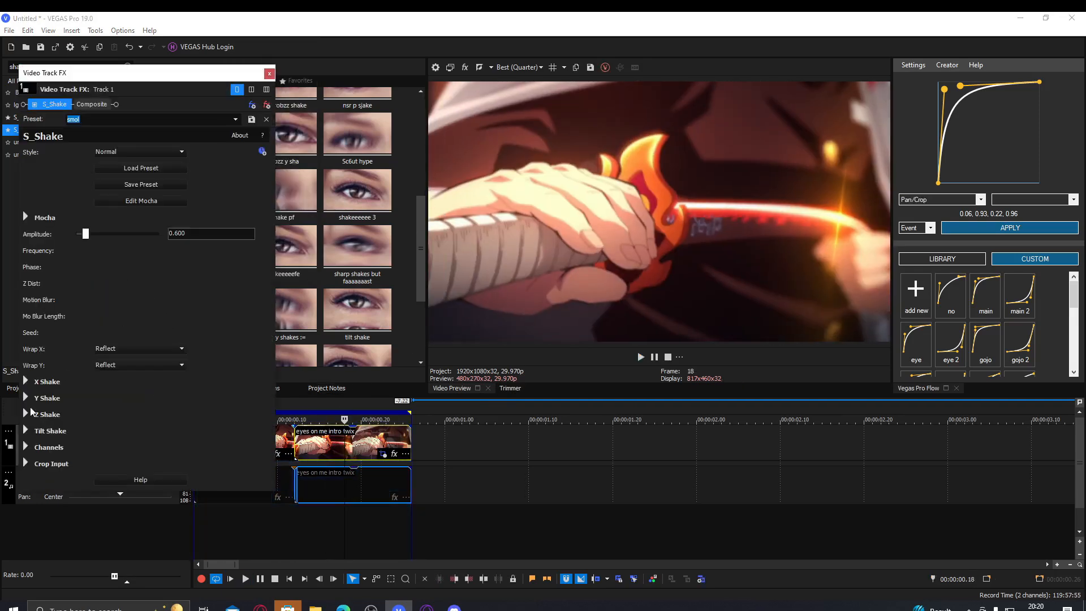
pyautogui.click(26, 431)
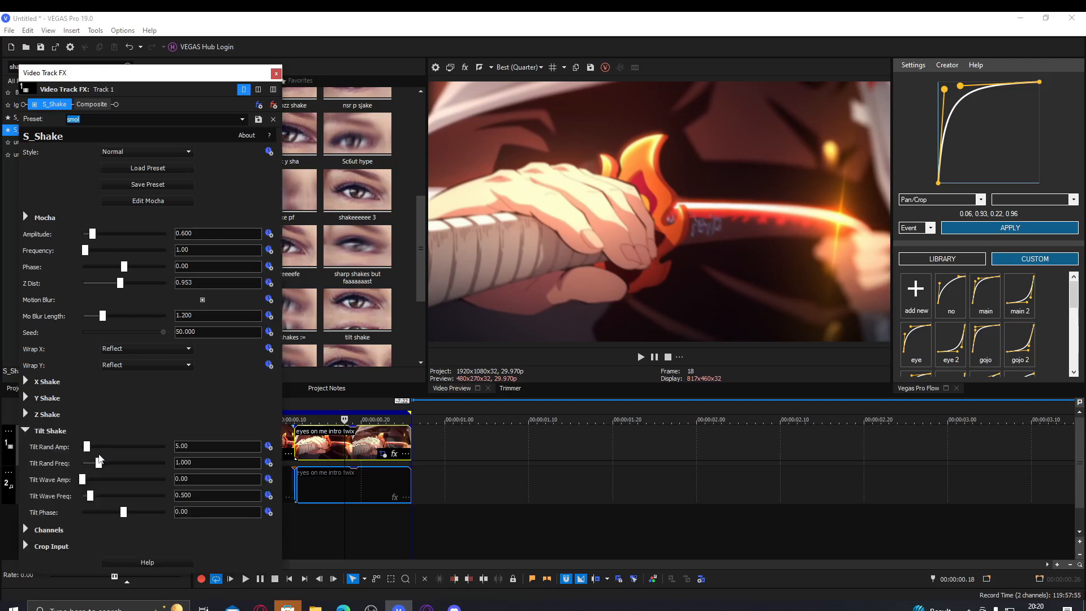
pyautogui.moveTo(99, 464); pyautogui.dragTo(85, 447)
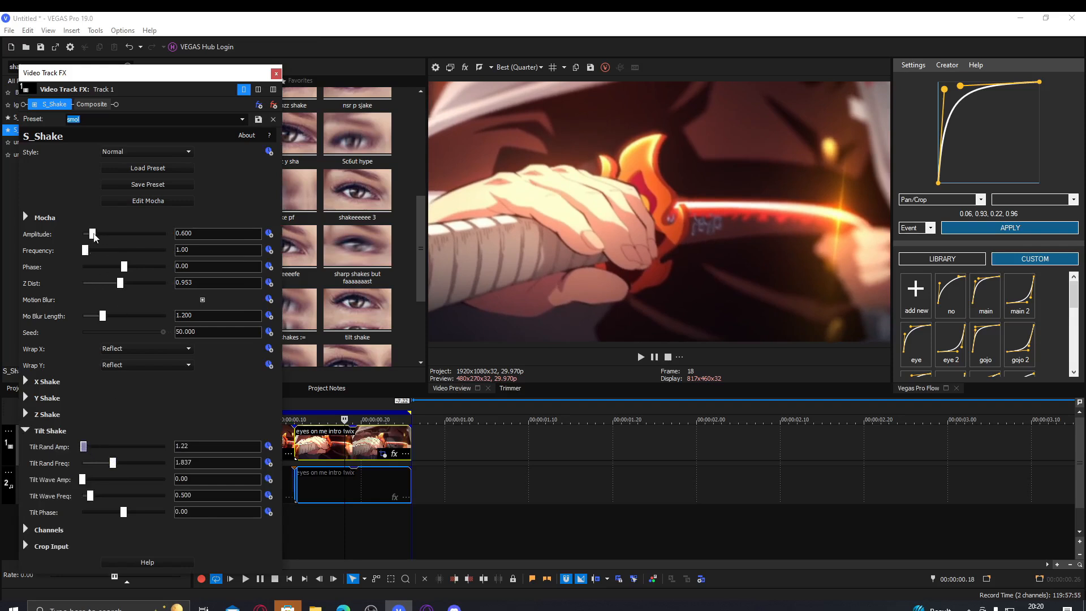
pyautogui.moveTo(94, 233); pyautogui.dragTo(88, 233)
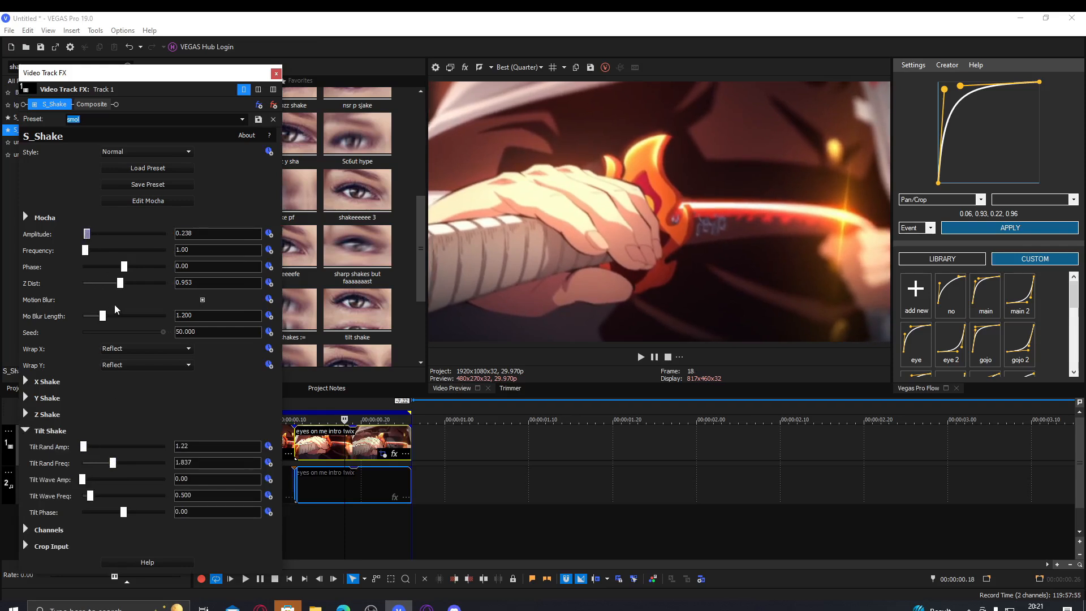
pyautogui.moveTo(102, 316); pyautogui.dragTo(94, 317)
pyautogui.click(280, 74)
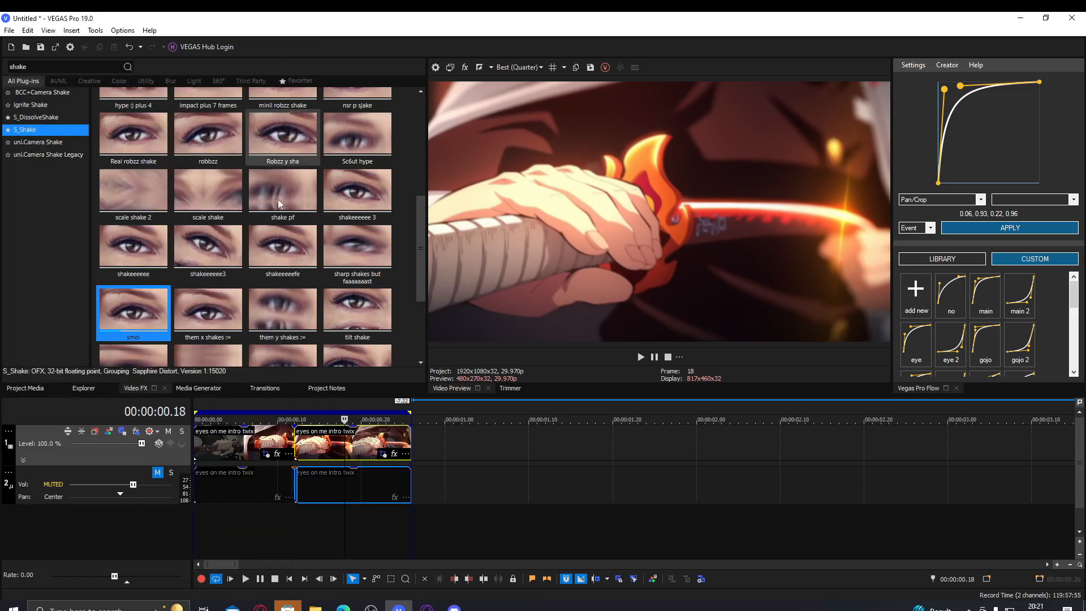
# Loop both clips with the adjusted shake in playback and examine the first clip's frames before the cut.
pyautogui.click(274, 547)
pyautogui.press('space')
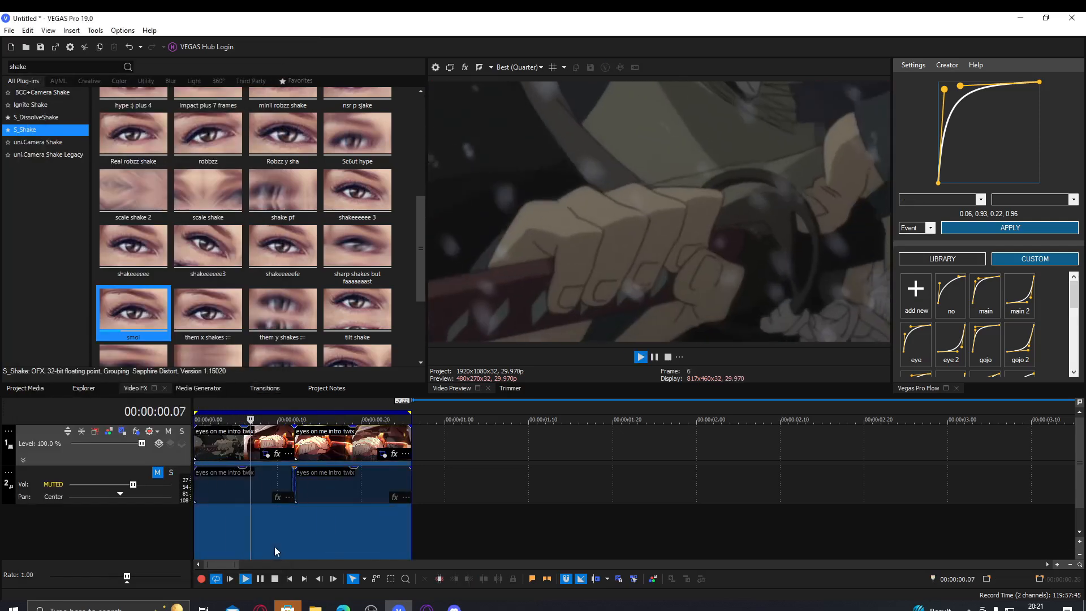
pyautogui.click(260, 444)
pyautogui.press('space')
pyautogui.press('space')
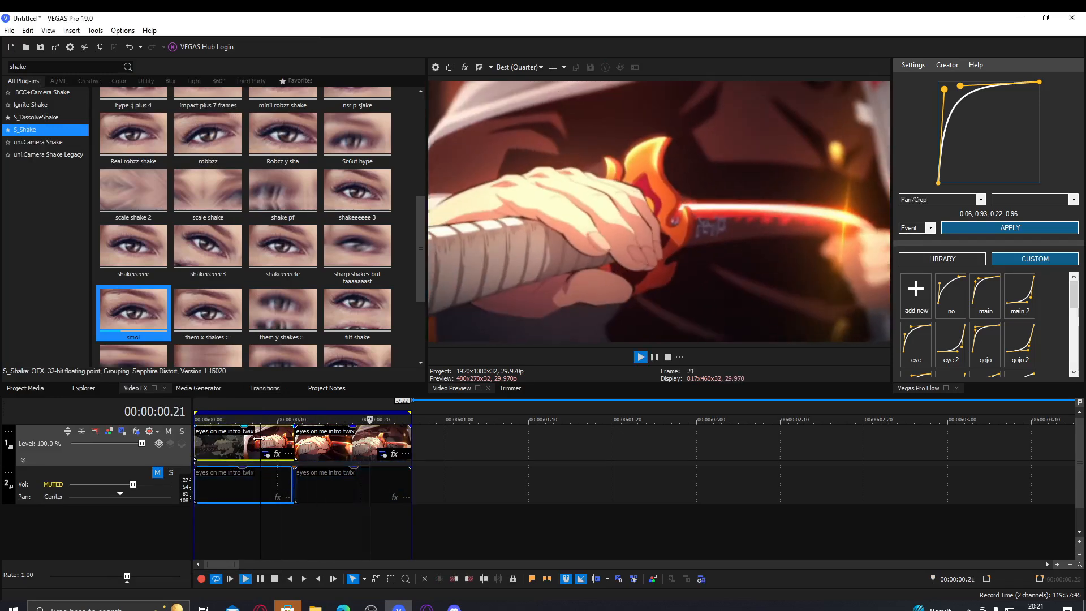
pyautogui.press('space')
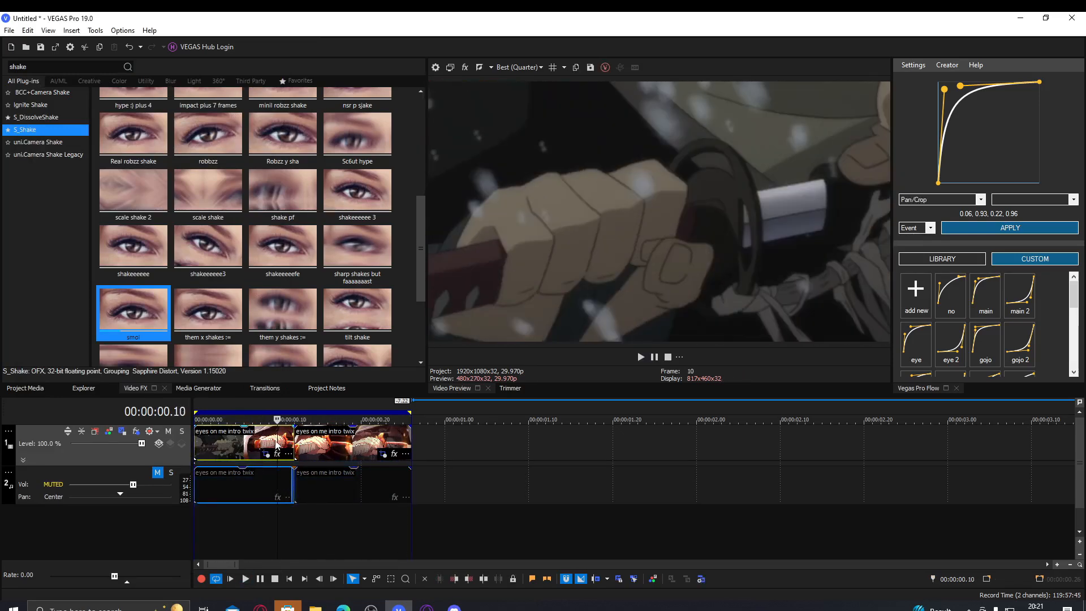